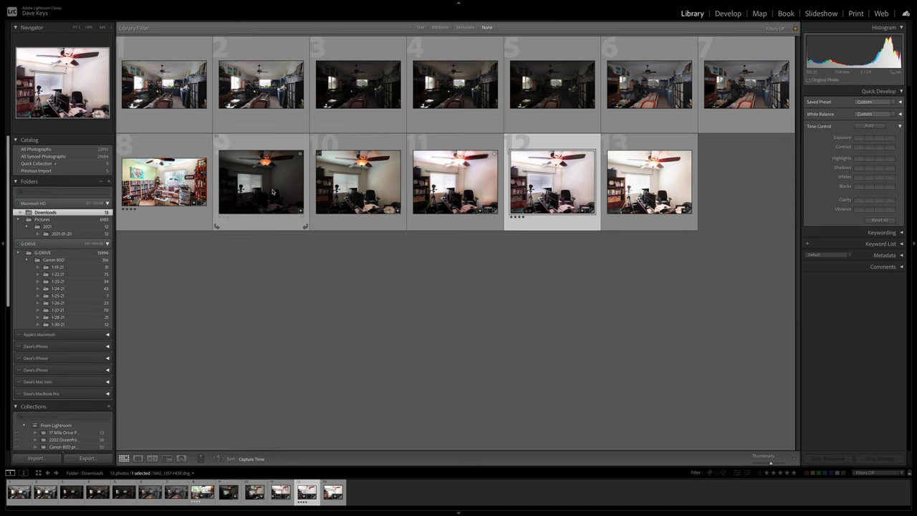
View the IMG_1357-HDR photo full-size, then return to the thumbnail grid
mouse_move(272, 191)
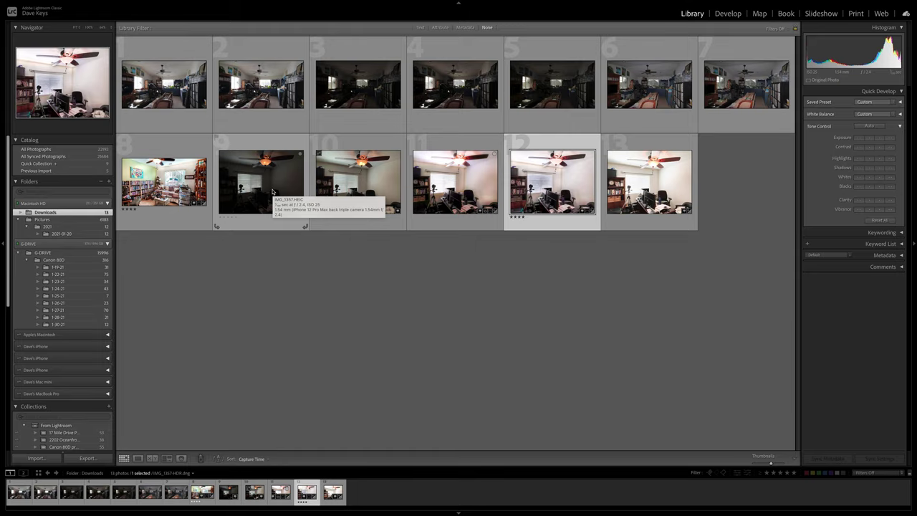
key(e)
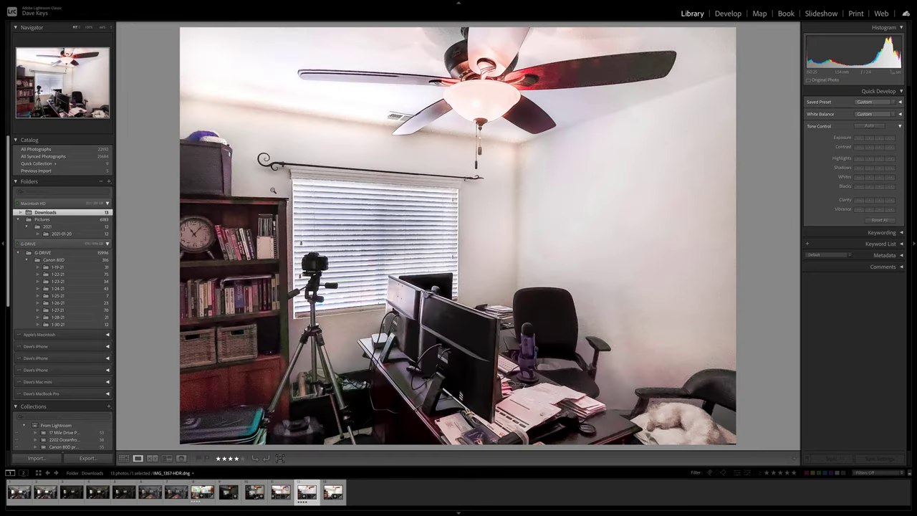
click(272, 191)
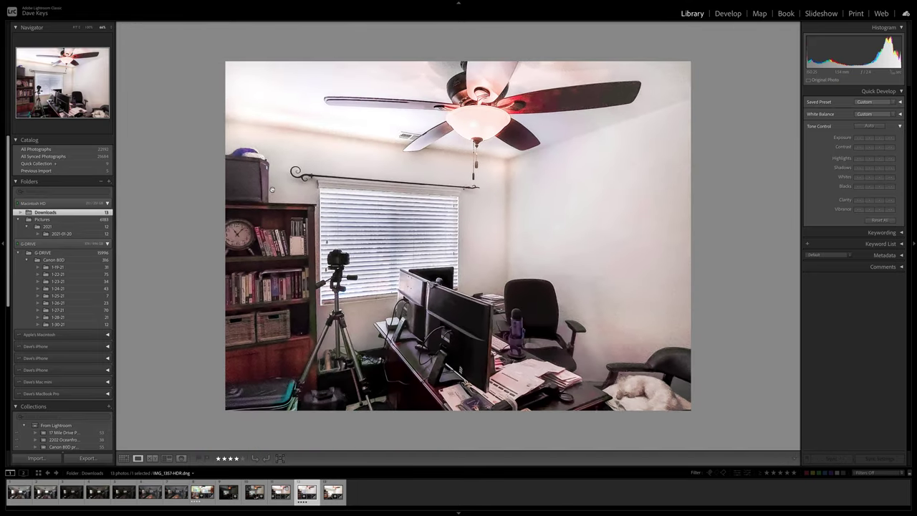
key(g)
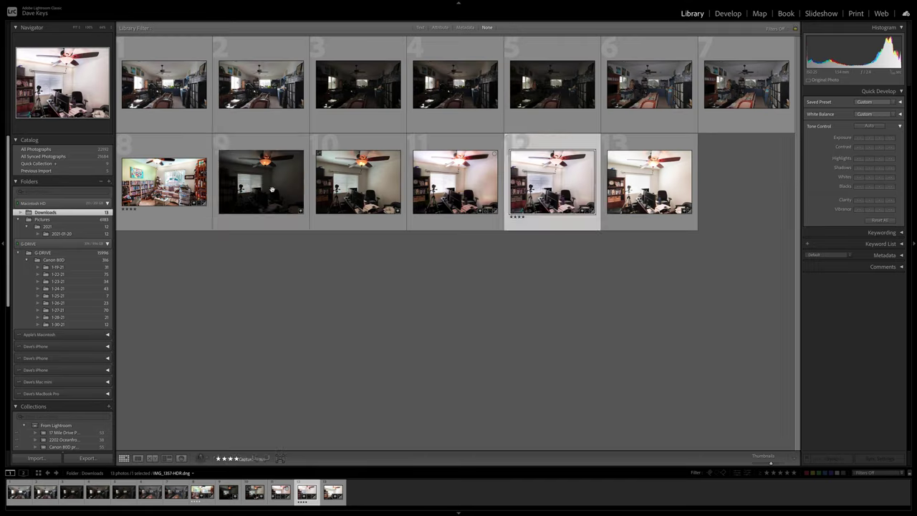
Compare photos 9, IMG_1358 and 13 with both IMG_1357-HDR versions full-size
click(262, 180)
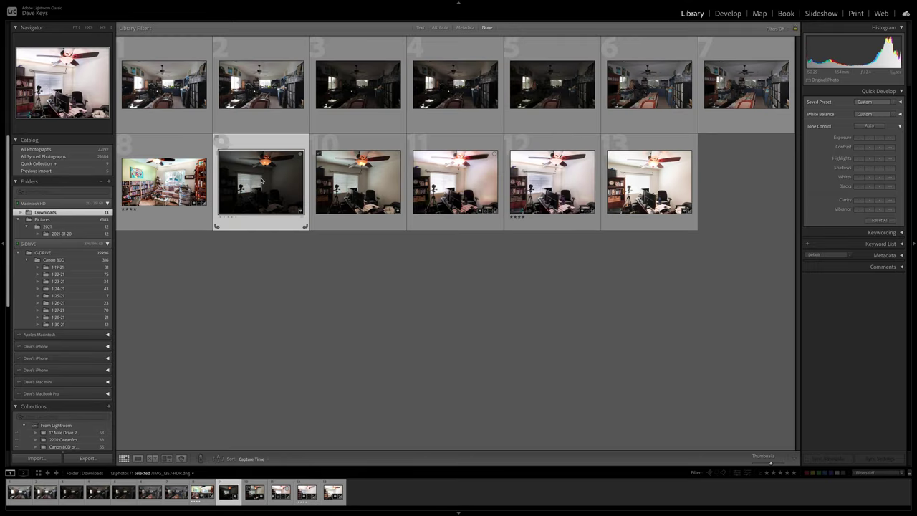
double_click(263, 180)
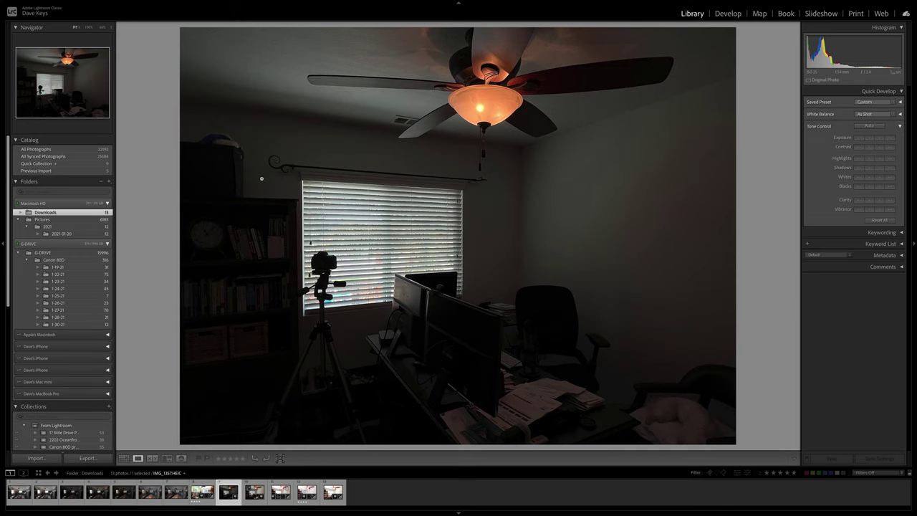
key(Right)
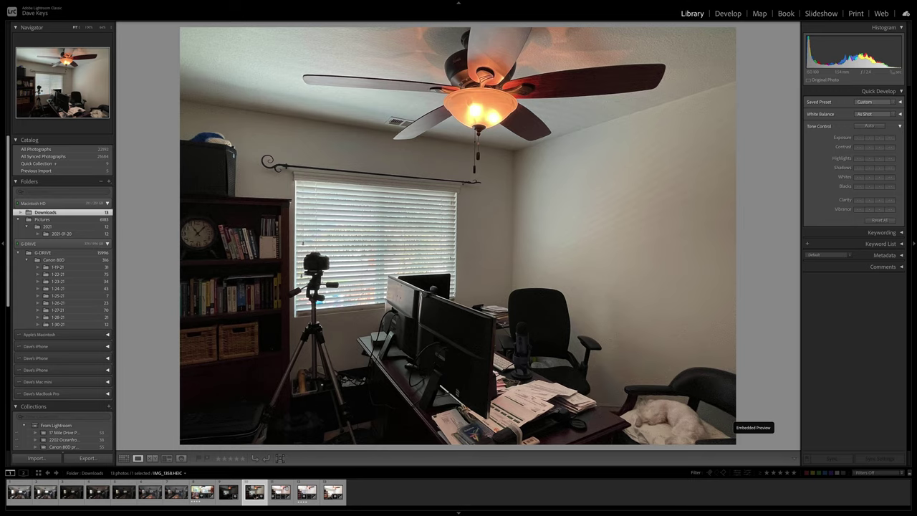
key(g)
key(Right)
key(Right)
key(Right)
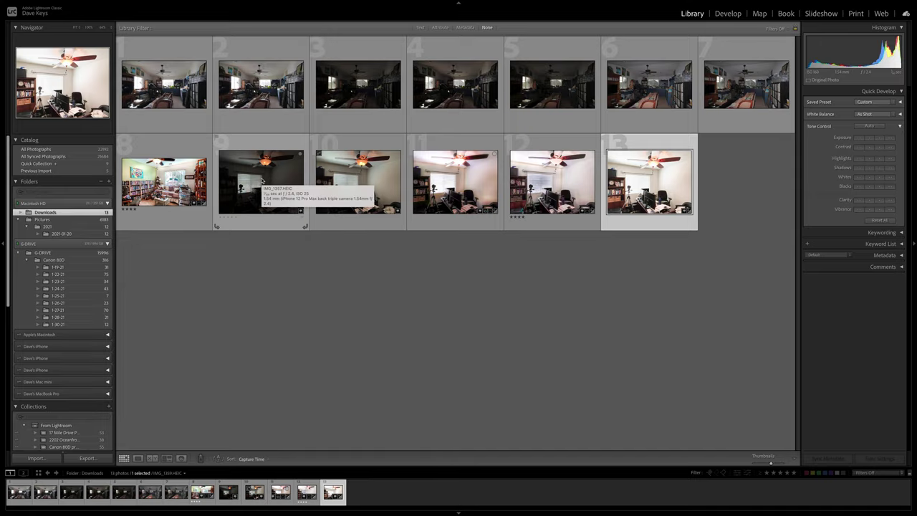
key(e)
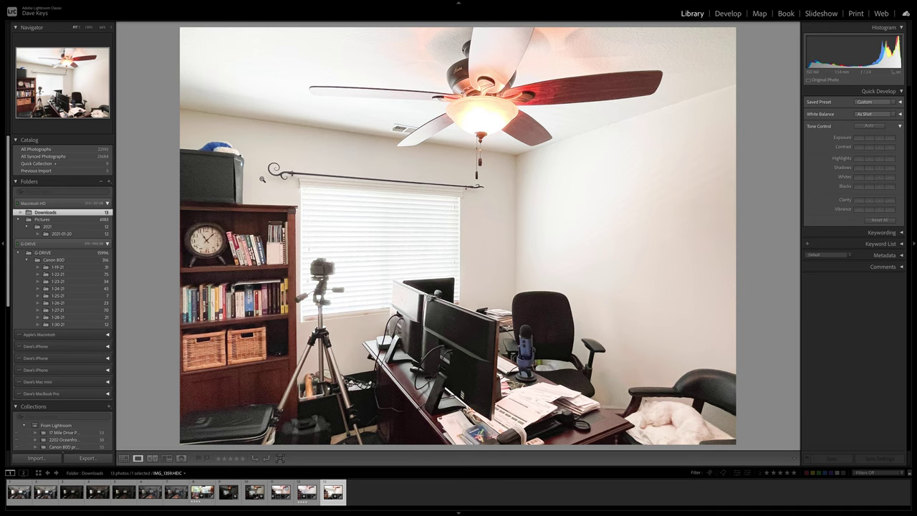
key(Left)
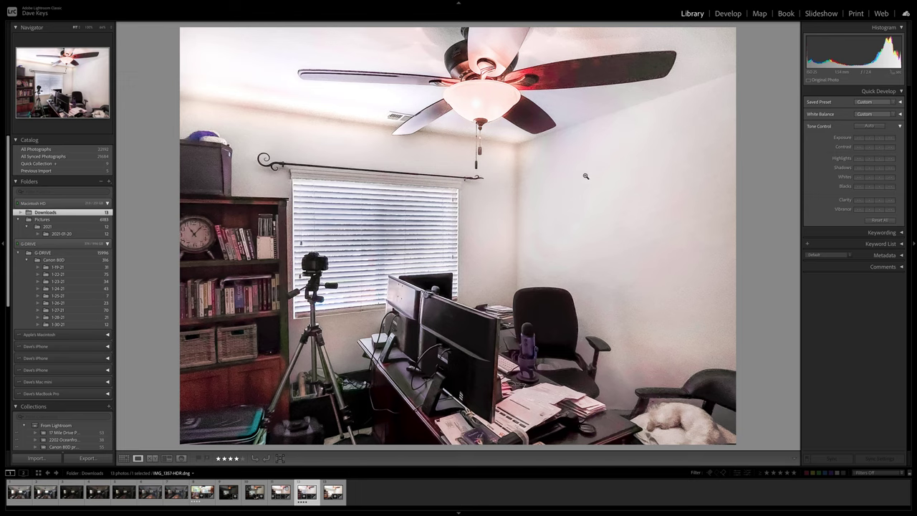
key(Left)
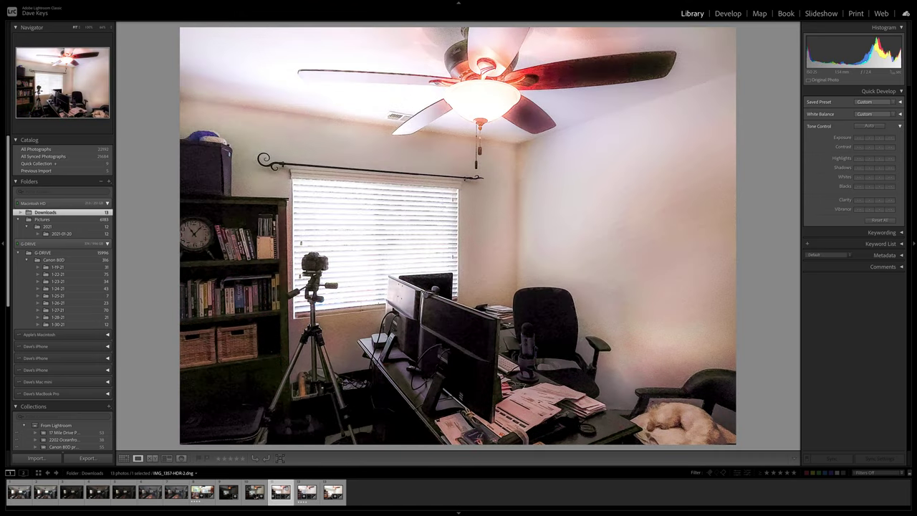
key(Left)
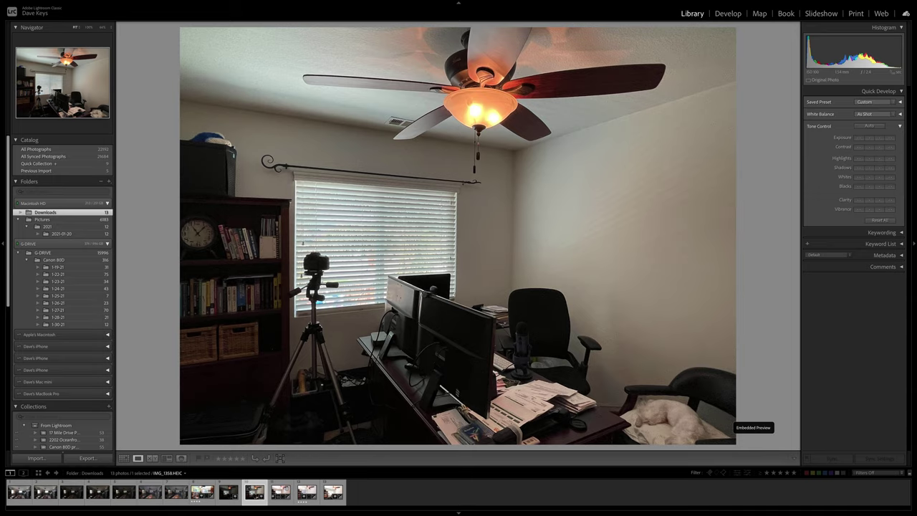
key(g)
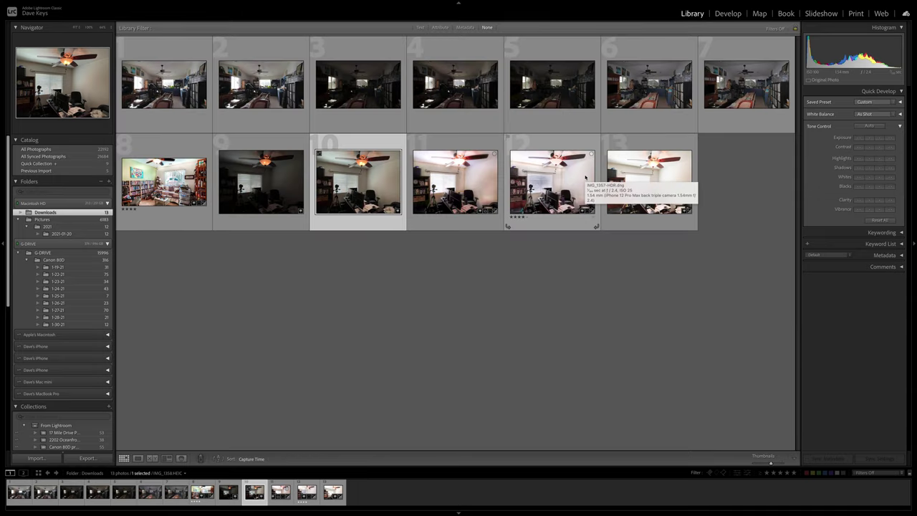
Clear the selection and check photos 9 and 13 before returning to the grid
click(278, 298)
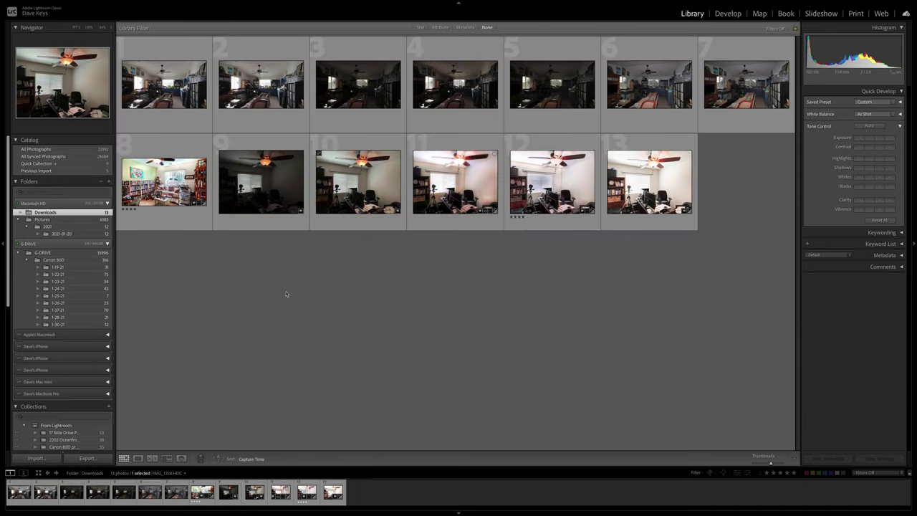
click(284, 190)
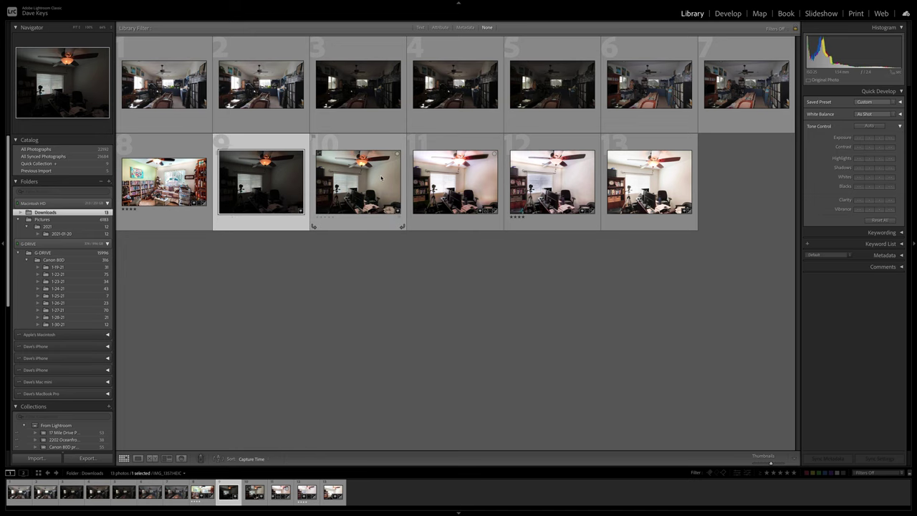
mouse_move(379, 179)
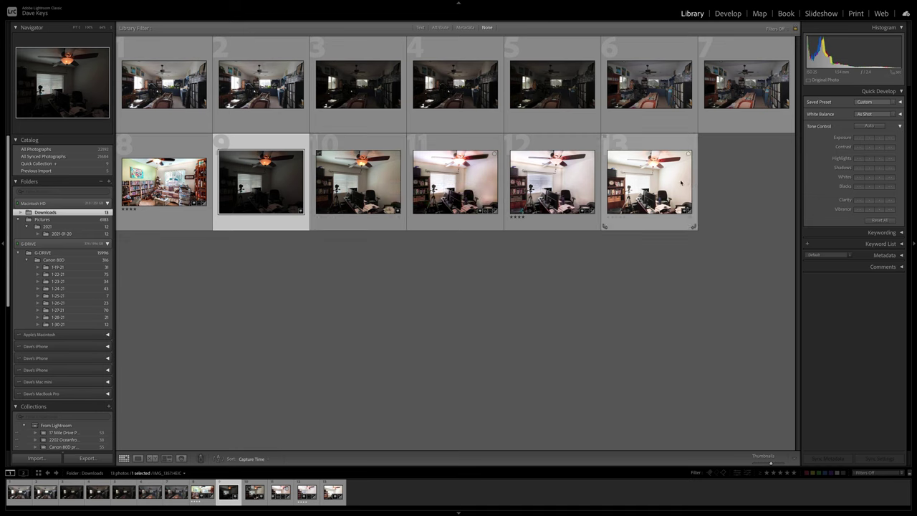
mouse_move(682, 182)
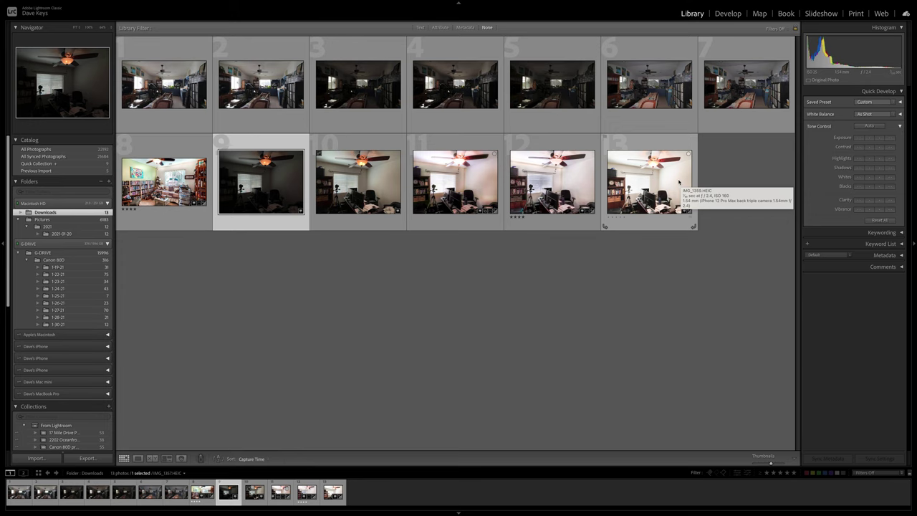
click(679, 182)
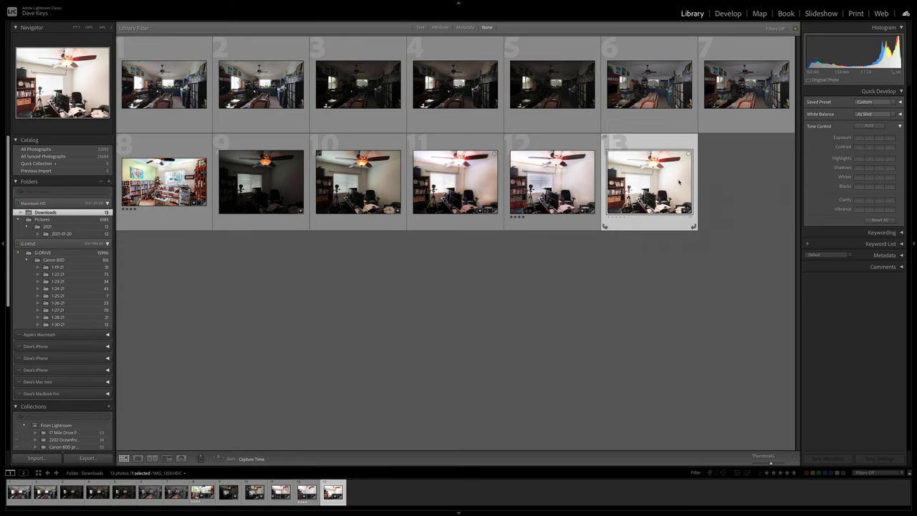
double_click(678, 179)
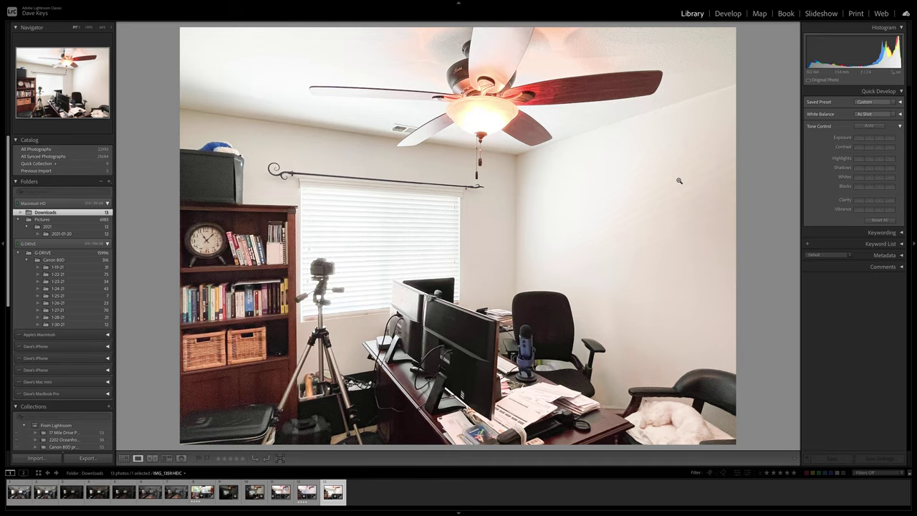
key(g)
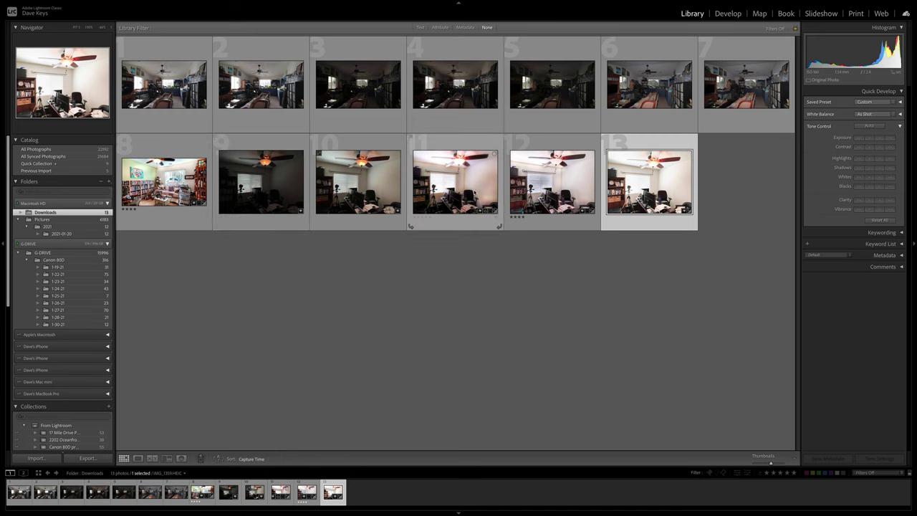
Select photos 10, 9 and 13 and start an HDR Photo Merge
mouse_move(473, 192)
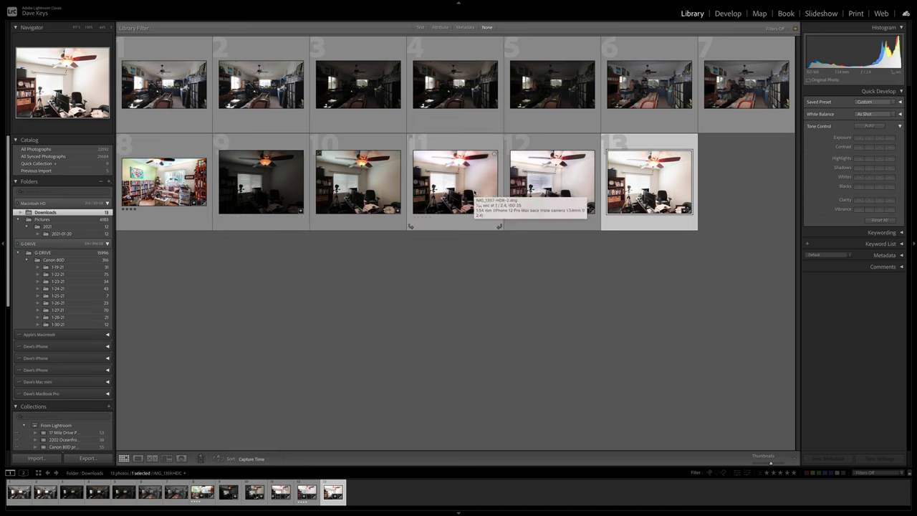
click(373, 194)
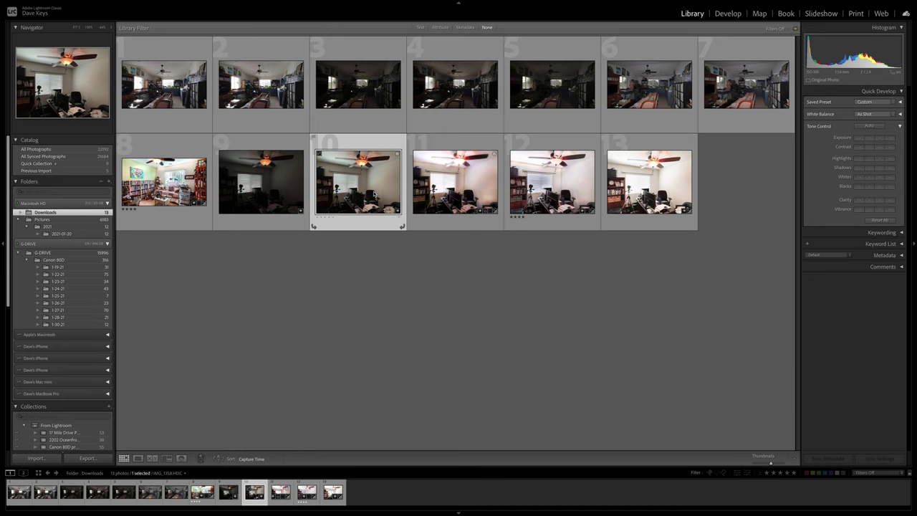
shift+click(291, 191)
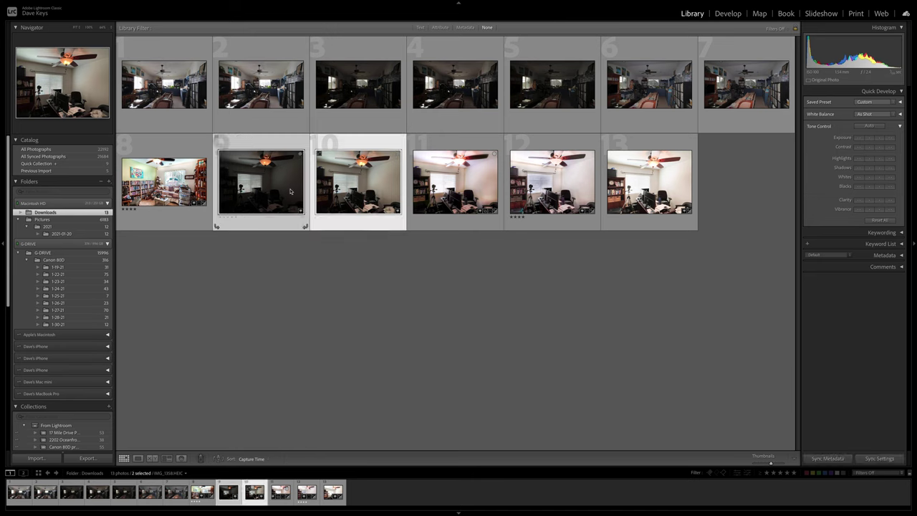
super+click(663, 192)
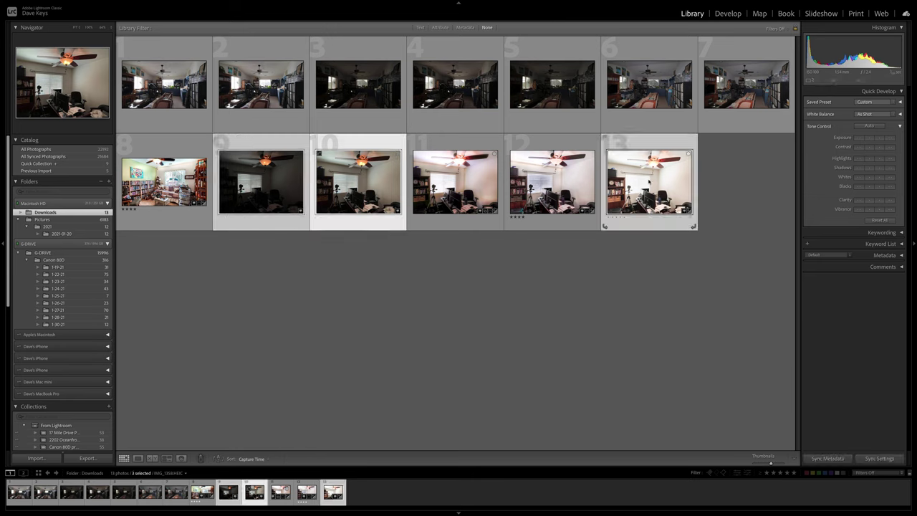
right_click(649, 182)
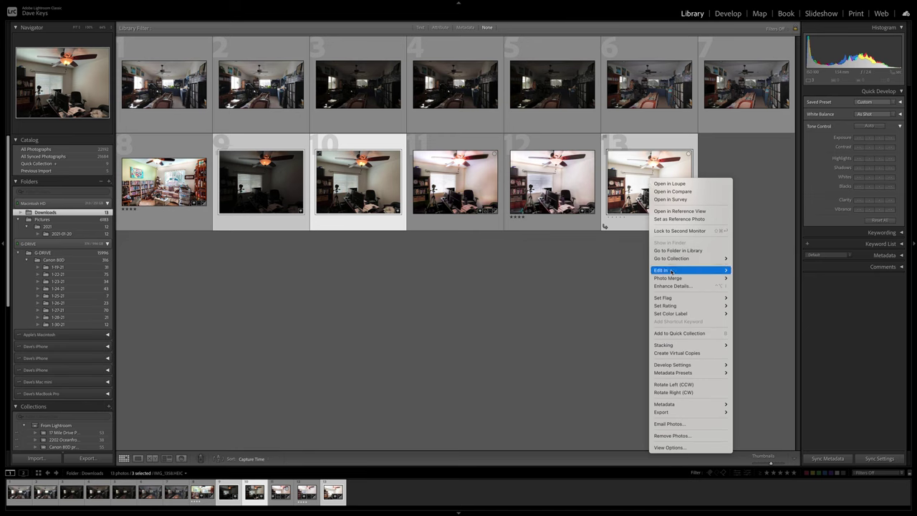
mouse_move(676, 282)
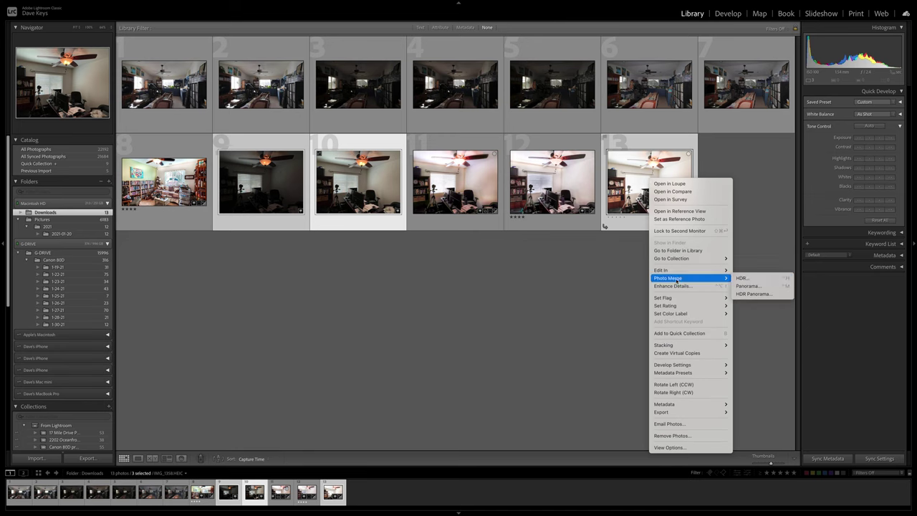
click(766, 280)
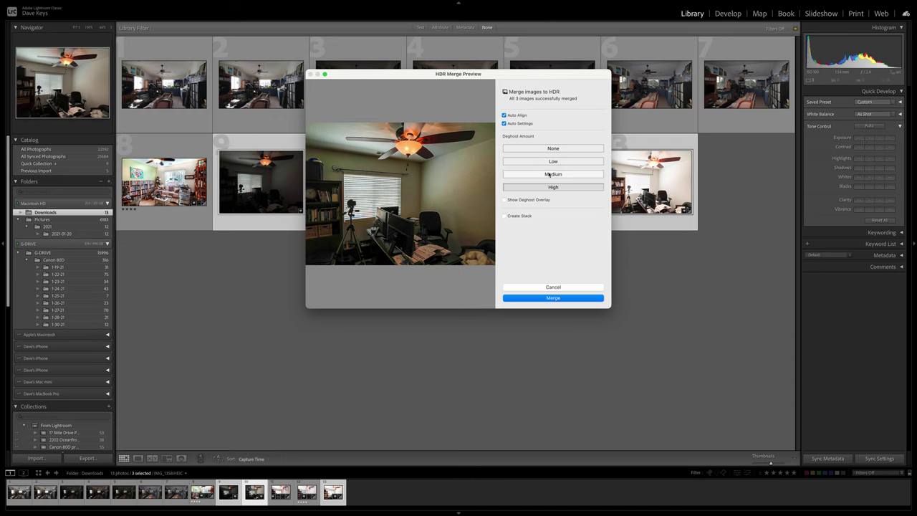
Compare Medium and High deghosting, keep Medium, and merge the exposures into an HDR DNG
click(550, 174)
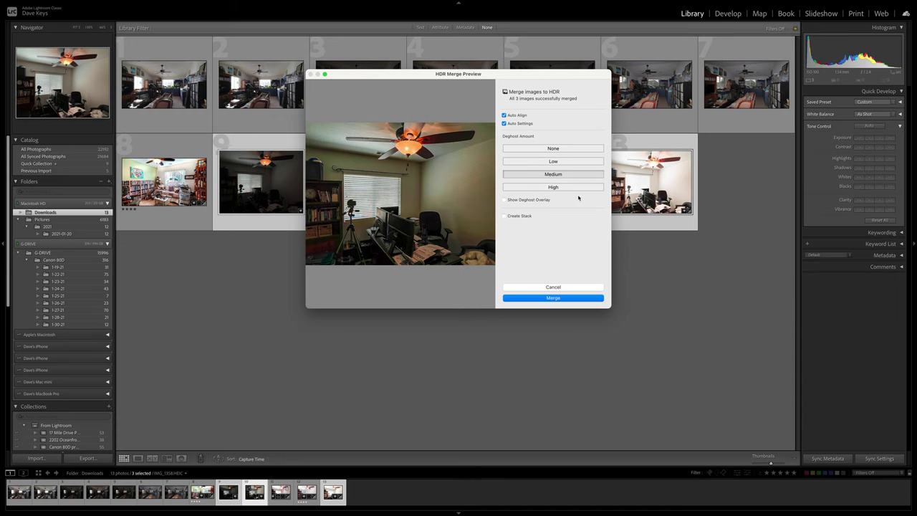
click(563, 188)
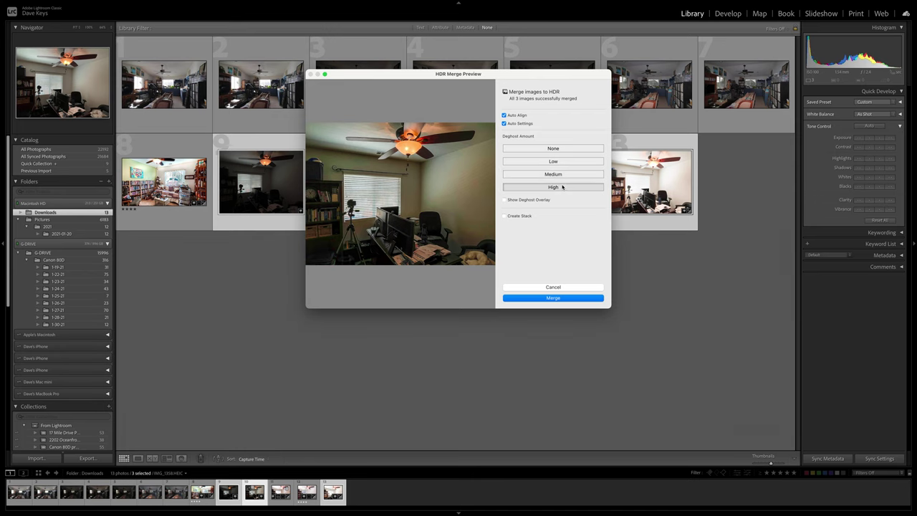
click(561, 175)
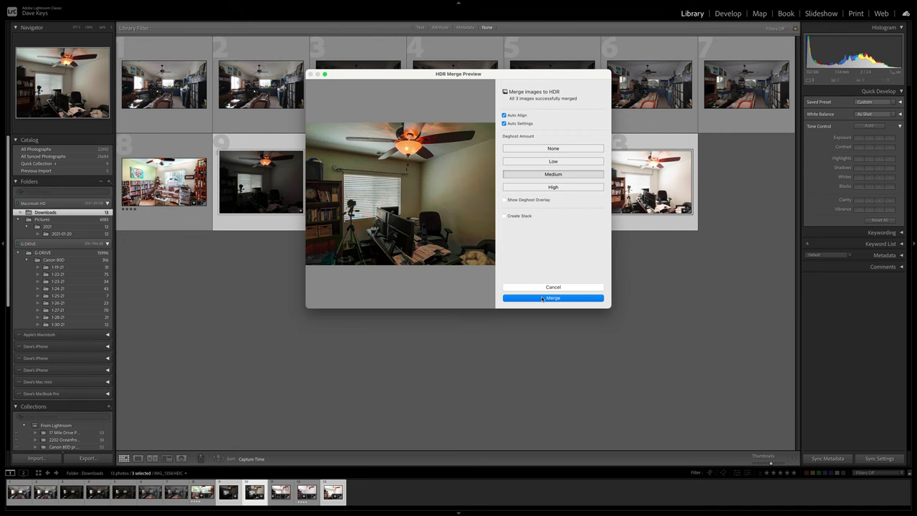
click(542, 298)
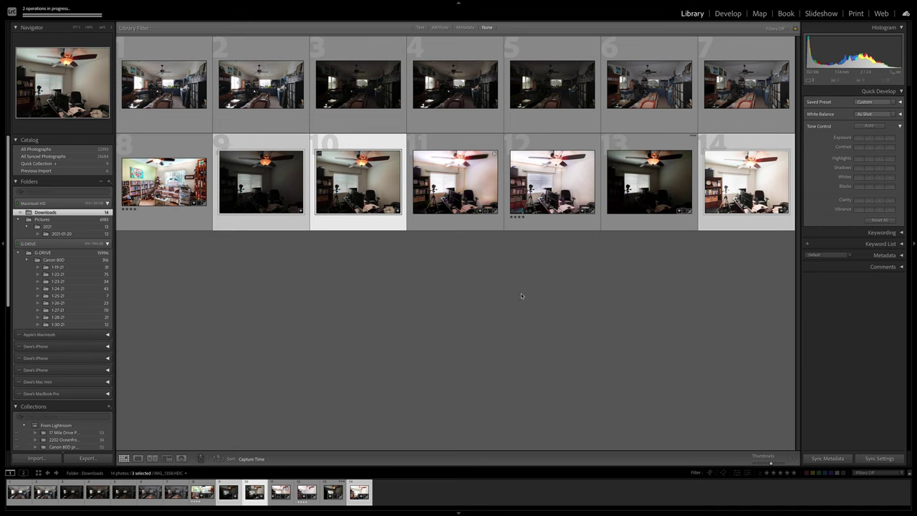
Rate IMG_1358-HDR.dng three stars and open it in the Develop module
click(669, 198)
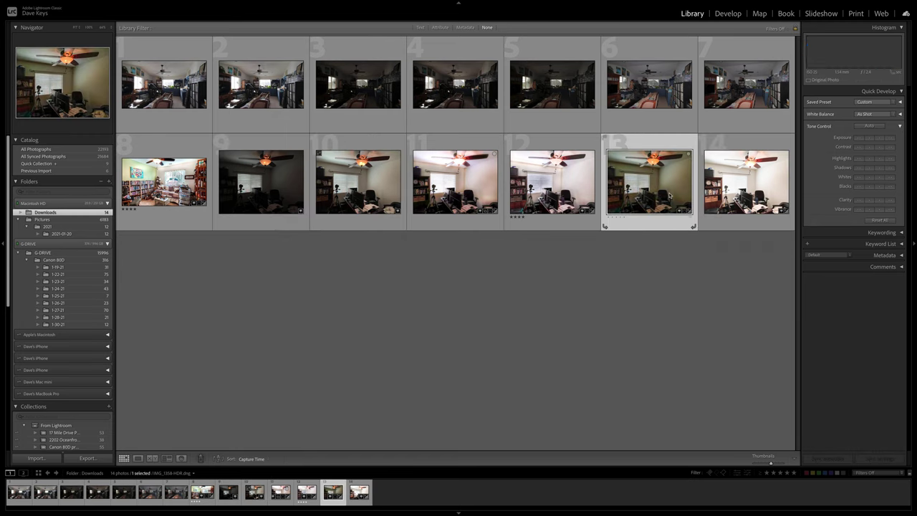
click(618, 218)
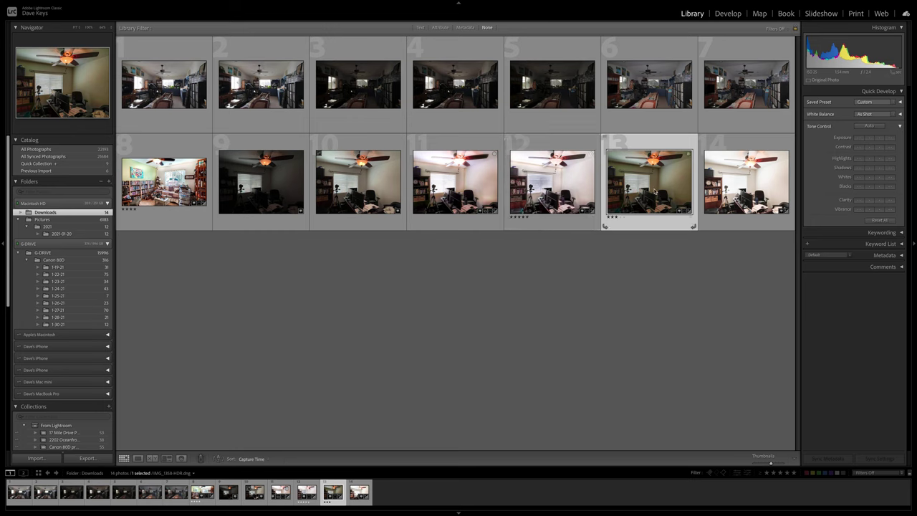
click(725, 17)
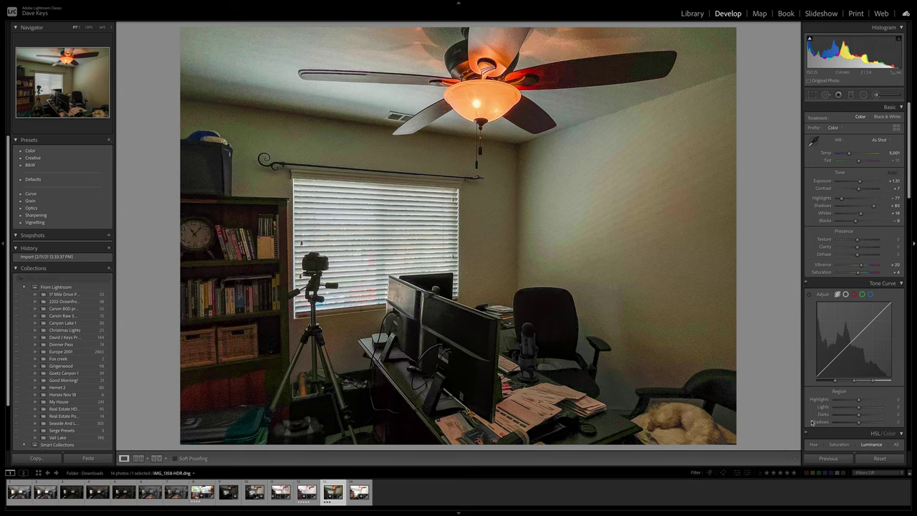
Jump the Exposure slider far to the right to brighten the HDR office photo sharply
click(865, 183)
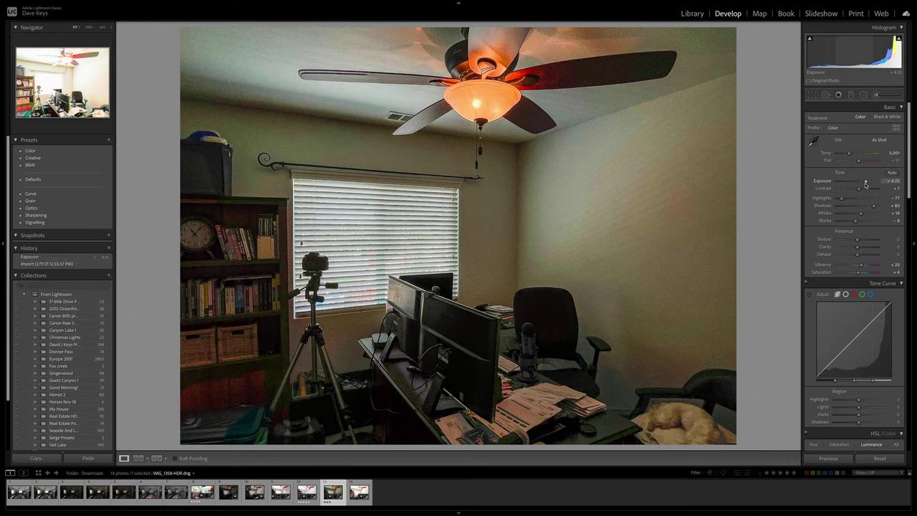
Ease Exposure down, set Whites +40, Blacks −32, Dehaze −17, Clarity +29, and lower Vibrance
drag(865, 184, 855, 190)
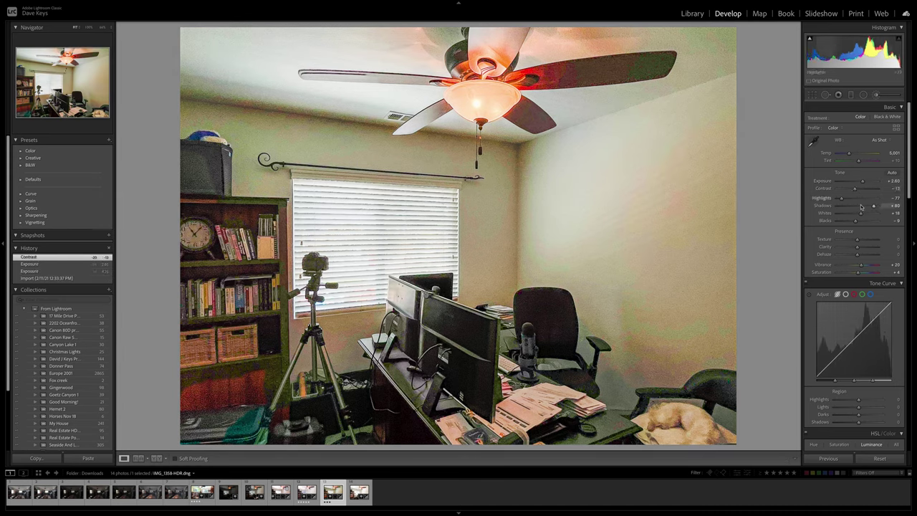
drag(860, 214, 866, 215)
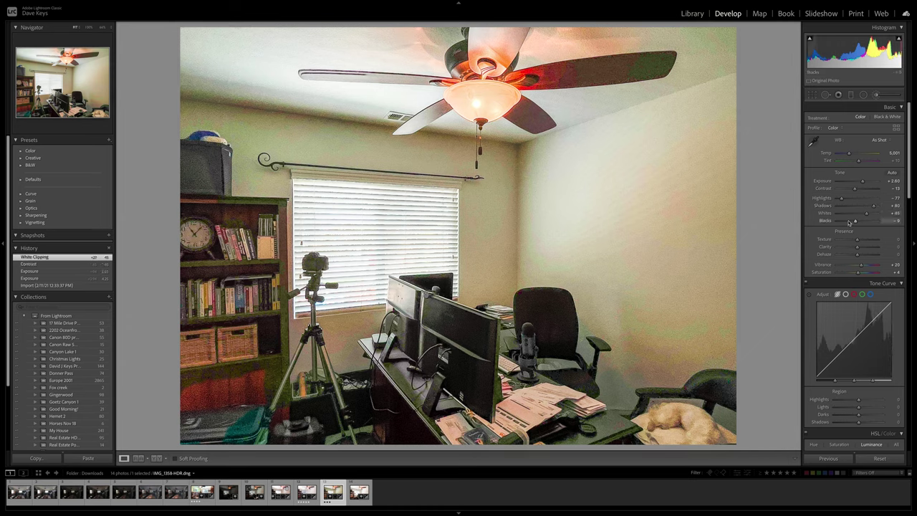
drag(850, 222, 851, 222)
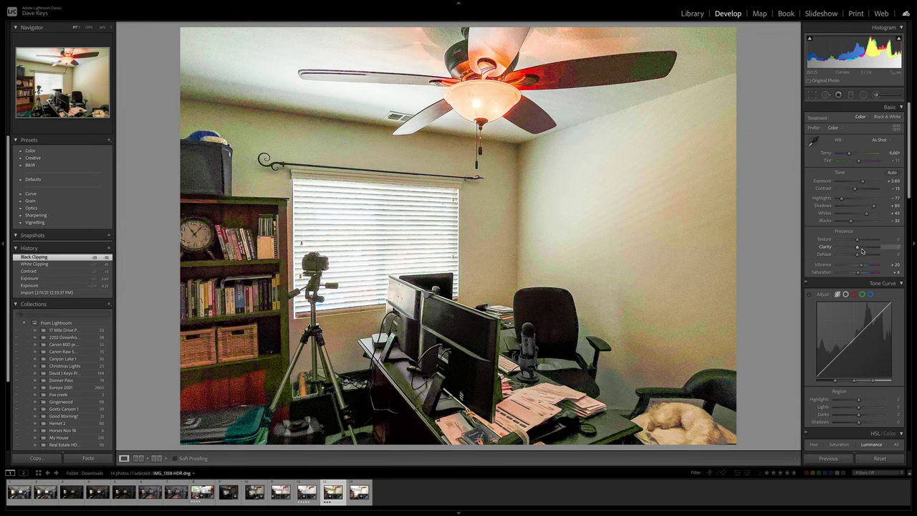
drag(857, 255, 854, 256)
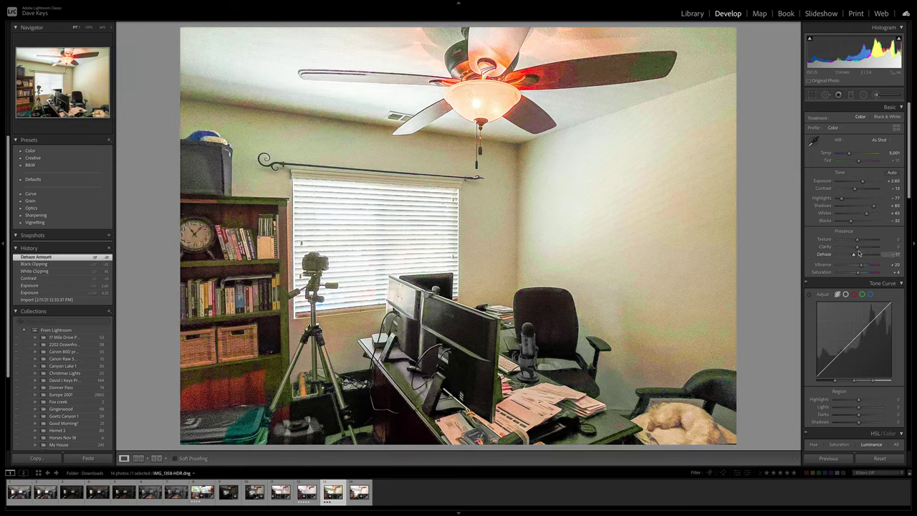
drag(858, 247, 863, 248)
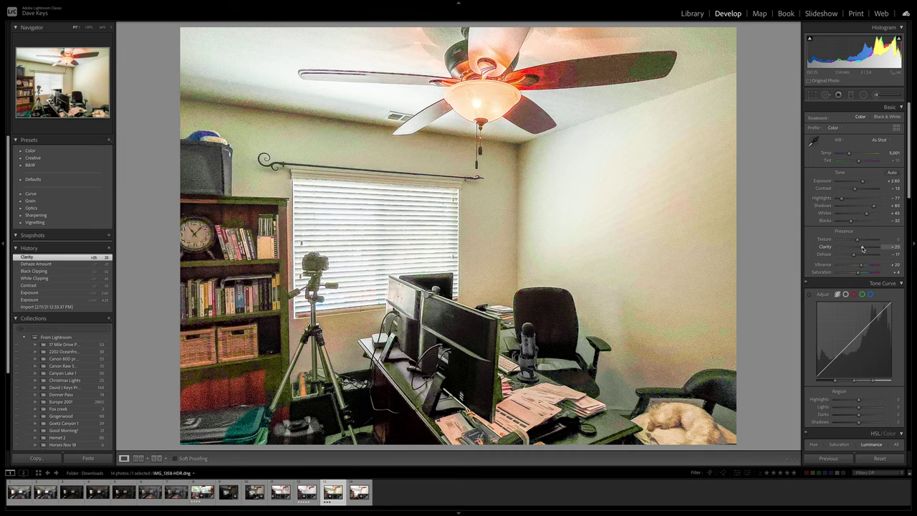
drag(863, 248, 864, 248)
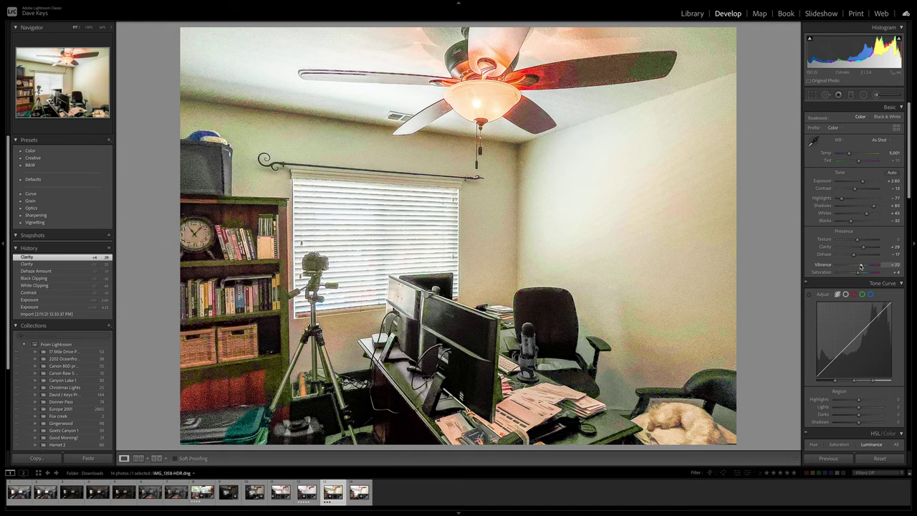
drag(861, 266, 856, 275)
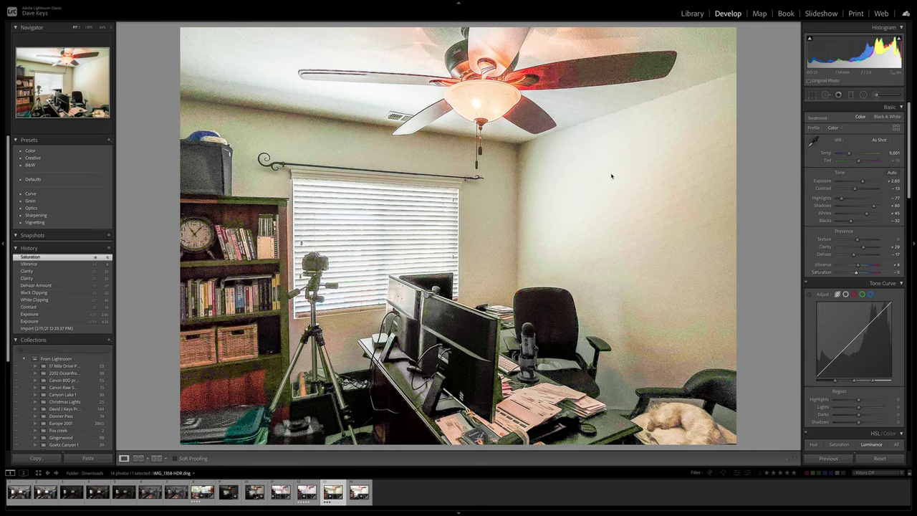
scroll(839, 153, down, 3)
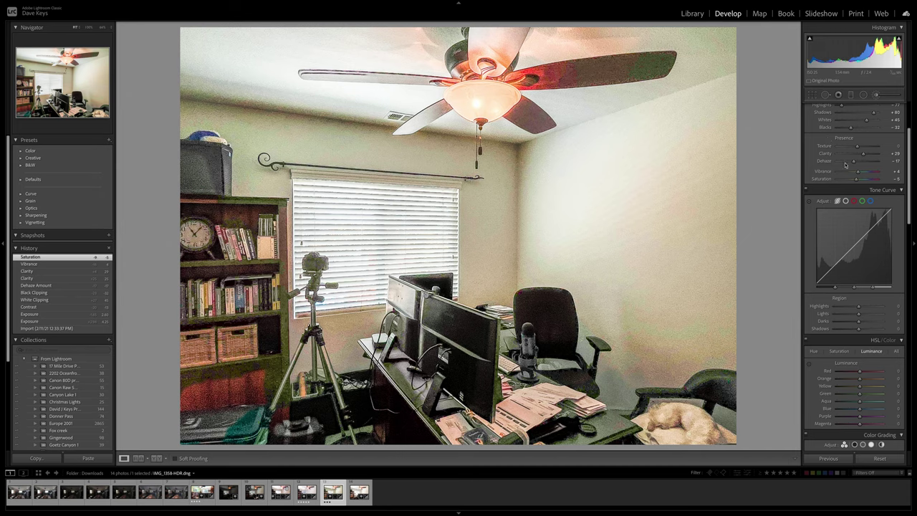
scroll(853, 172, up, 3)
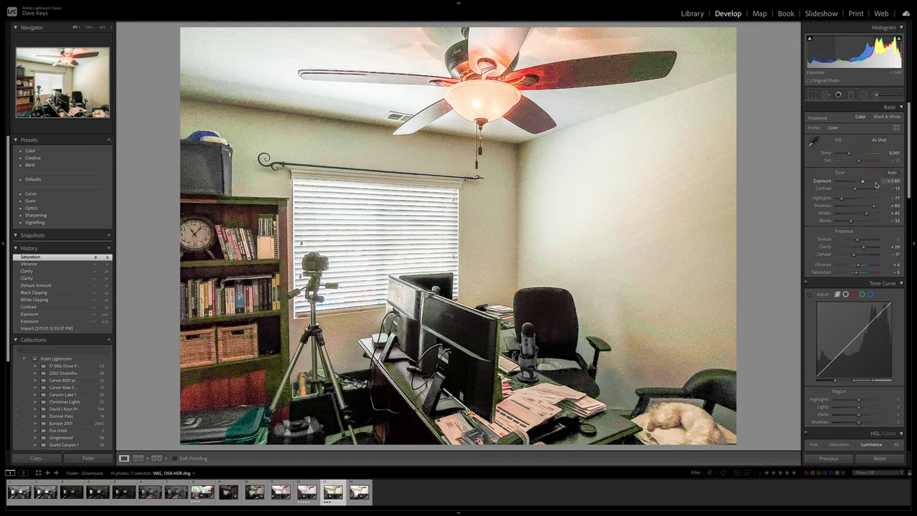
click(813, 142)
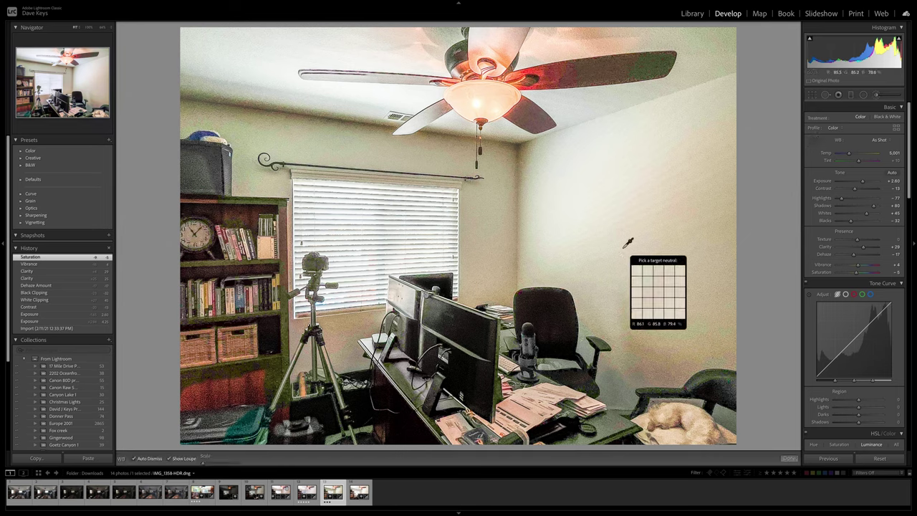
Sample the wall for white balance and shift Tint to +27, giving Temp 4,250
click(624, 247)
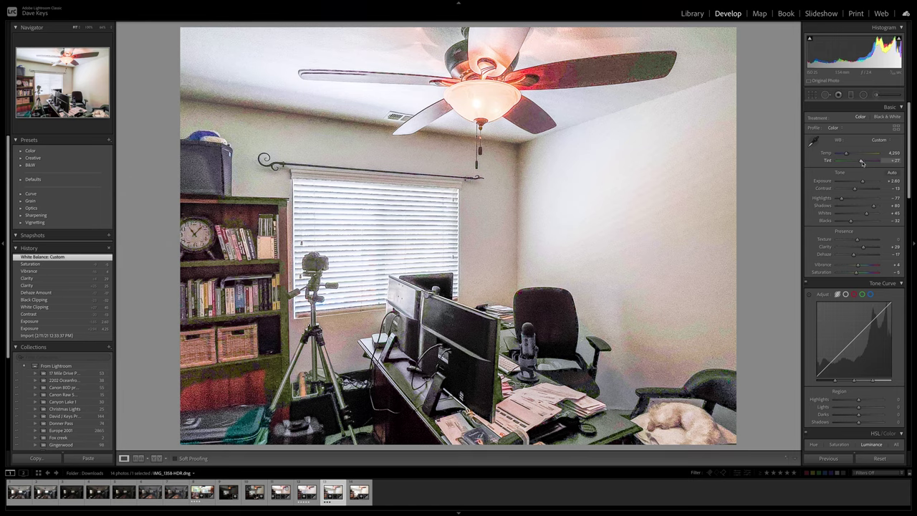
drag(862, 162, 863, 164)
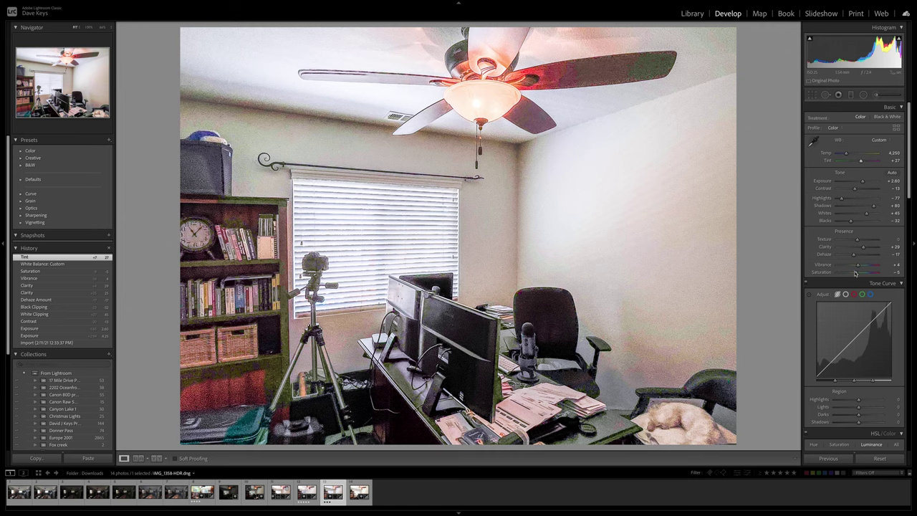
scroll(851, 272, down, 3)
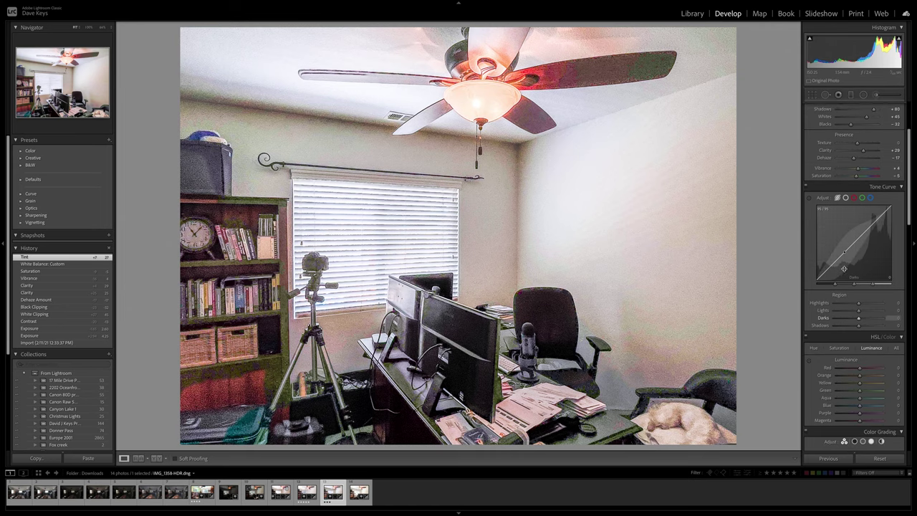
Lower HSL Saturation for Yellow to −42 and Orange to −22
scroll(841, 269, down, 3)
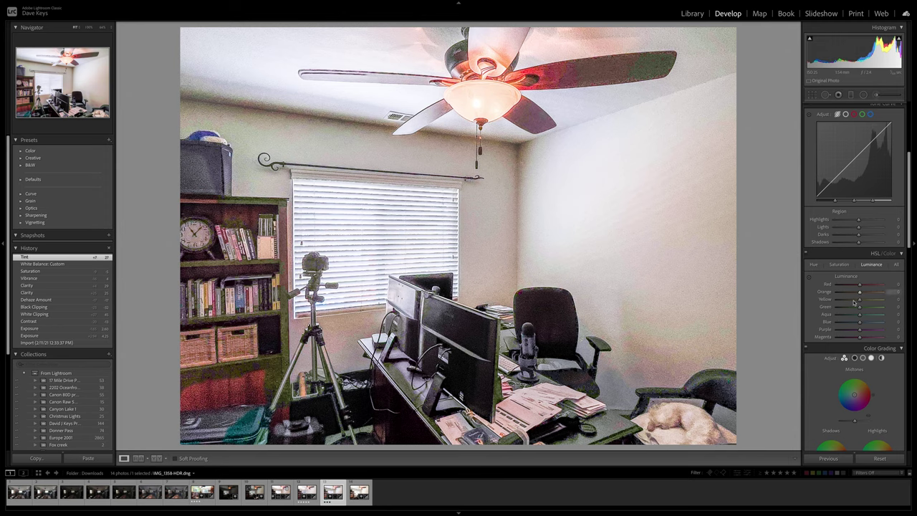
click(847, 265)
click(850, 301)
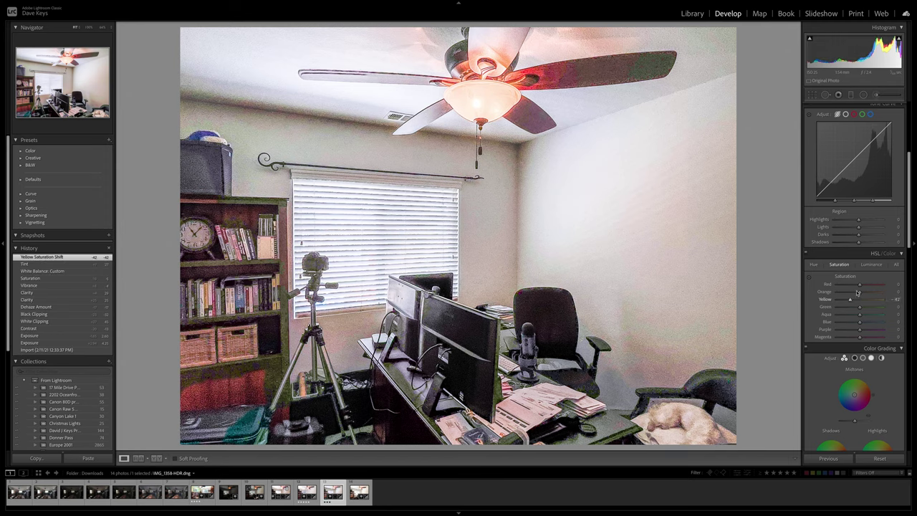
click(856, 292)
Raise HSL Luminance for Yellow to +22 and Orange to +6
click(878, 265)
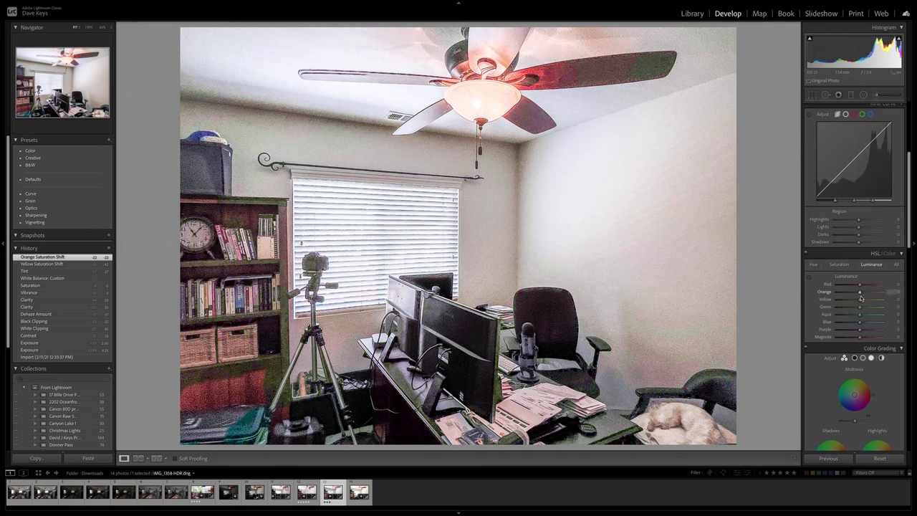
drag(860, 300, 865, 302)
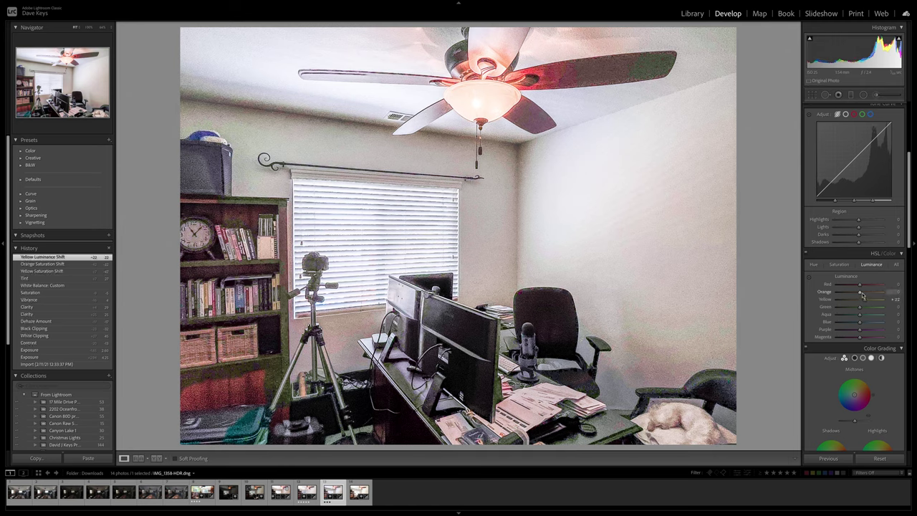
drag(859, 292, 862, 294)
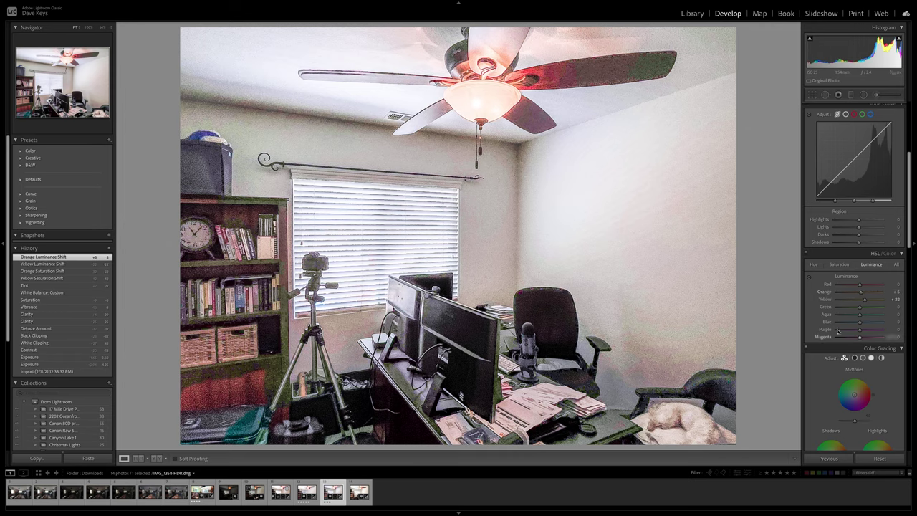
Set Noise Reduction Luminance to 73, Detail to 68 and Color to 79
scroll(831, 321, down, 2)
scroll(831, 322, down, 5)
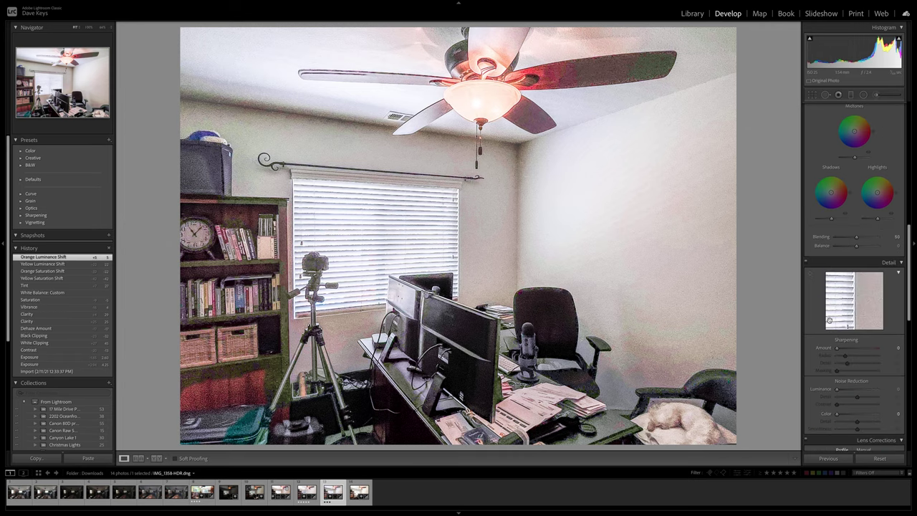
scroll(829, 321, down, 1)
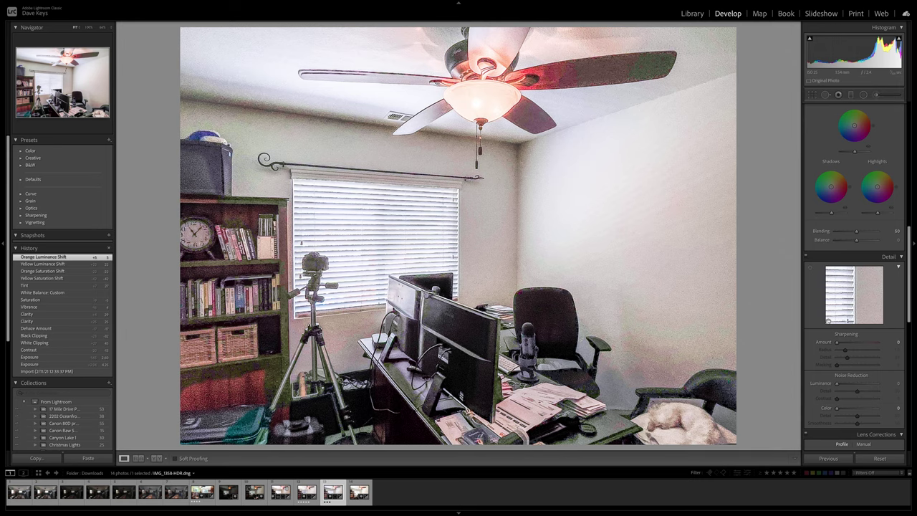
scroll(828, 321, down, 2)
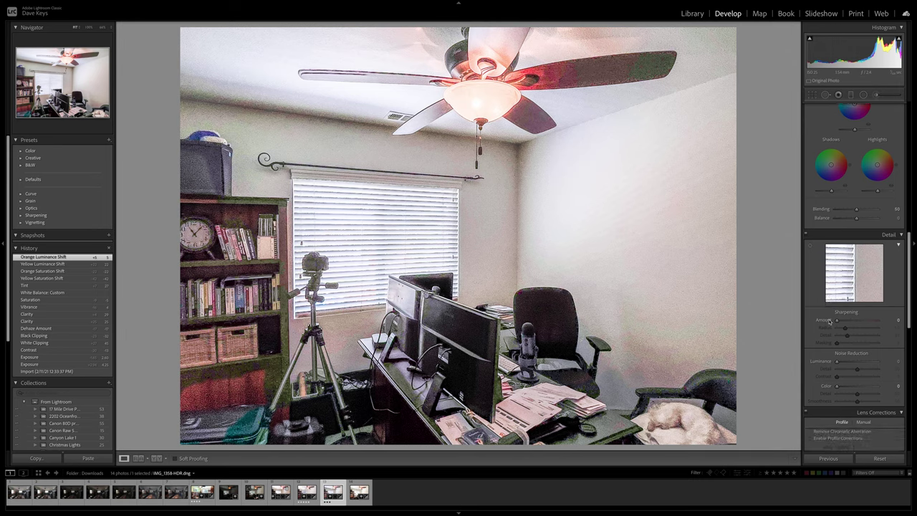
drag(837, 363, 866, 366)
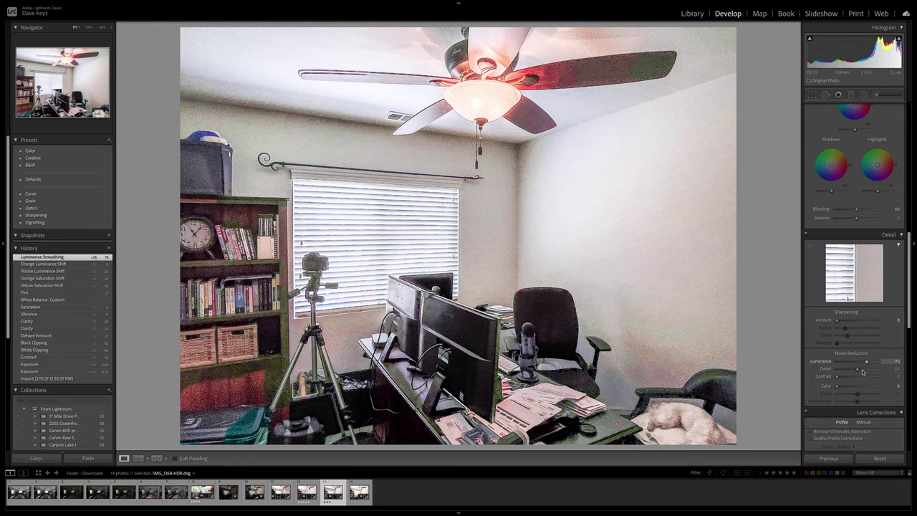
click(865, 369)
drag(855, 387, 869, 402)
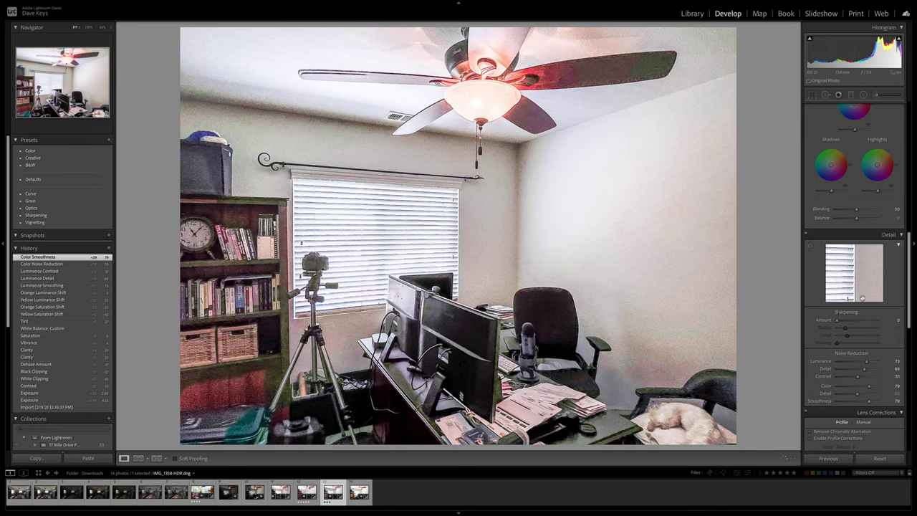
In the Basic panel set Texture −66, Dehaze −10 and Blacks −38
scroll(855, 354, up, 5)
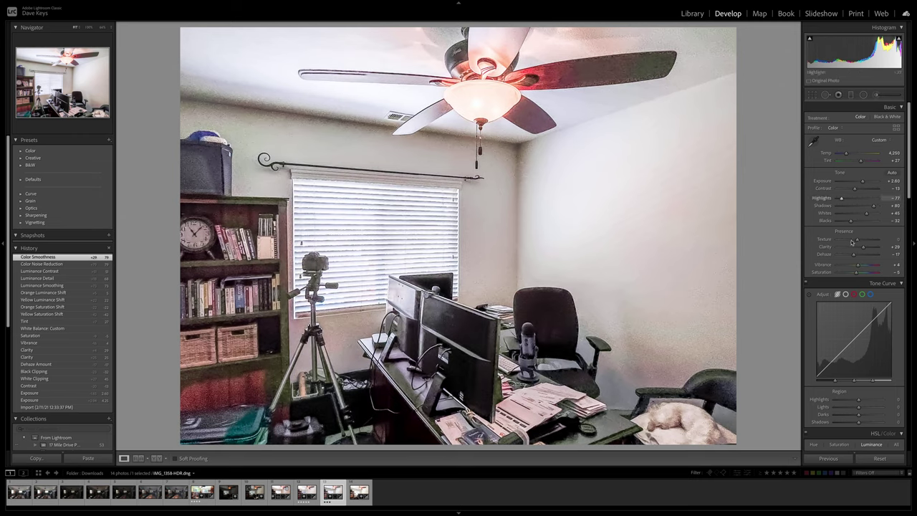
drag(852, 242, 843, 242)
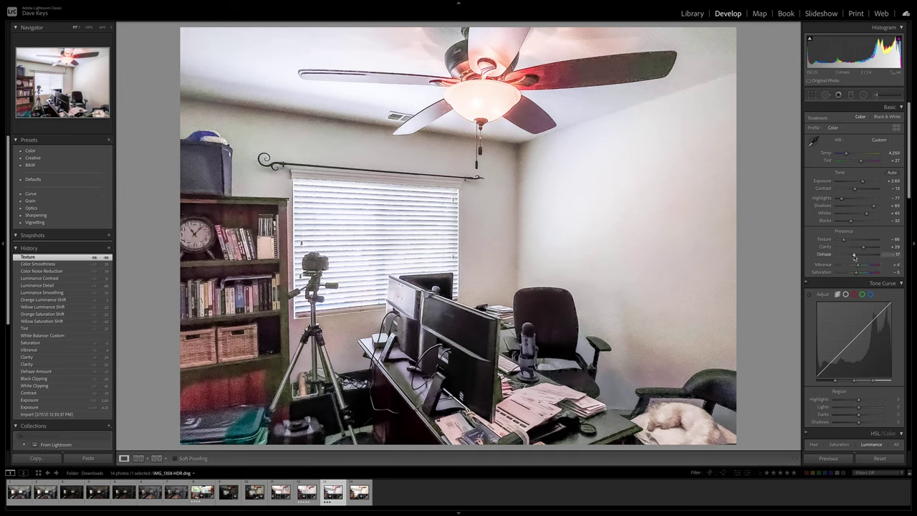
drag(854, 256, 856, 257)
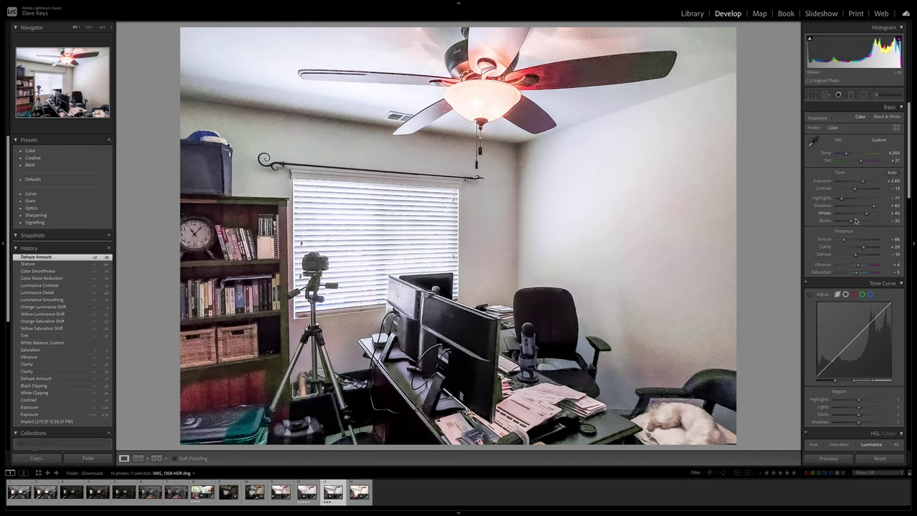
drag(850, 222, 849, 222)
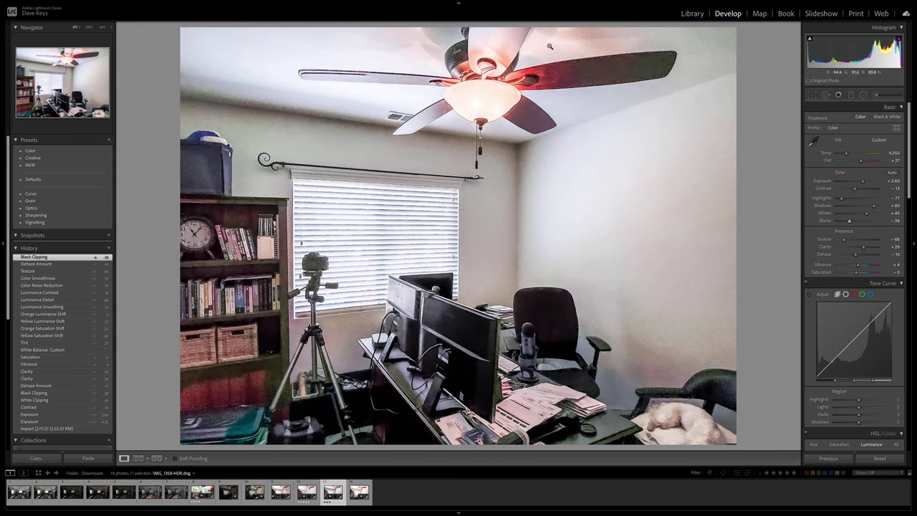
Draw a graduated filter down over the ceiling and fan
click(851, 96)
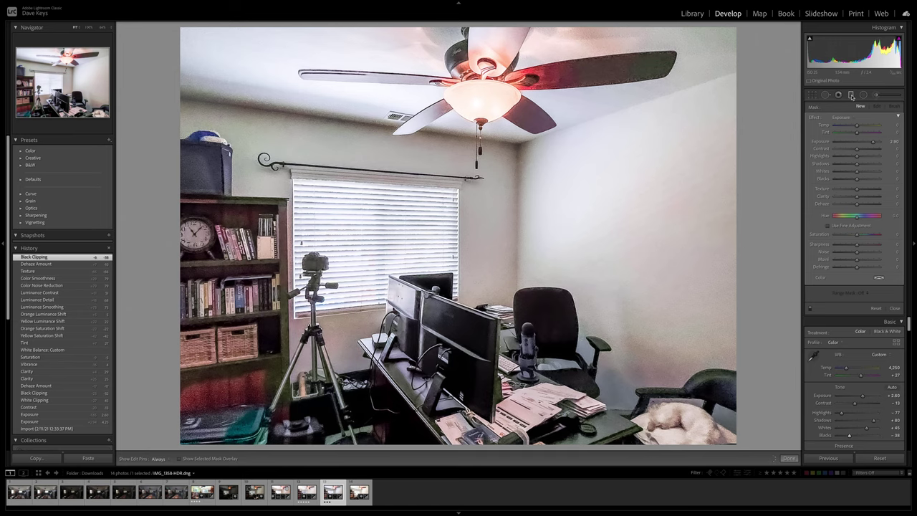
drag(493, 113, 484, 236)
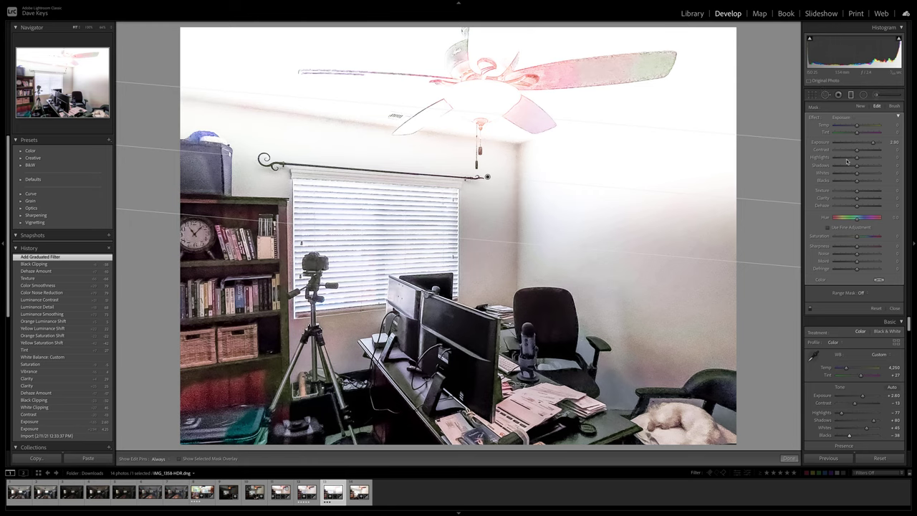
click(841, 119)
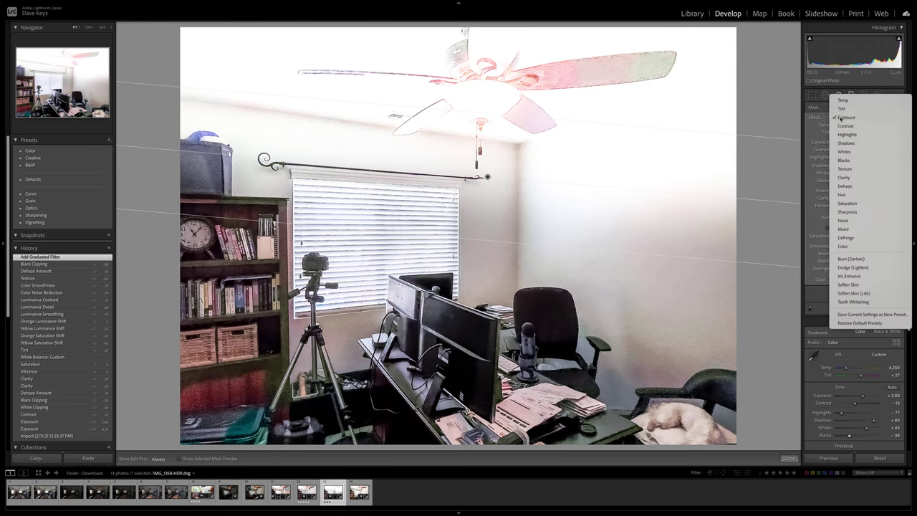
click(849, 117)
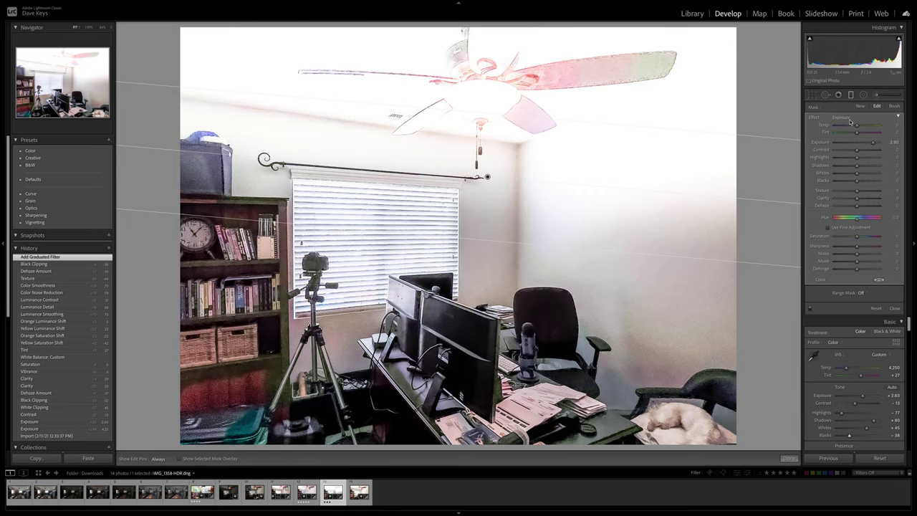
Lower the graduated filter's Exposure to about 0.22 and set its Blacks to 20
drag(851, 146, 861, 144)
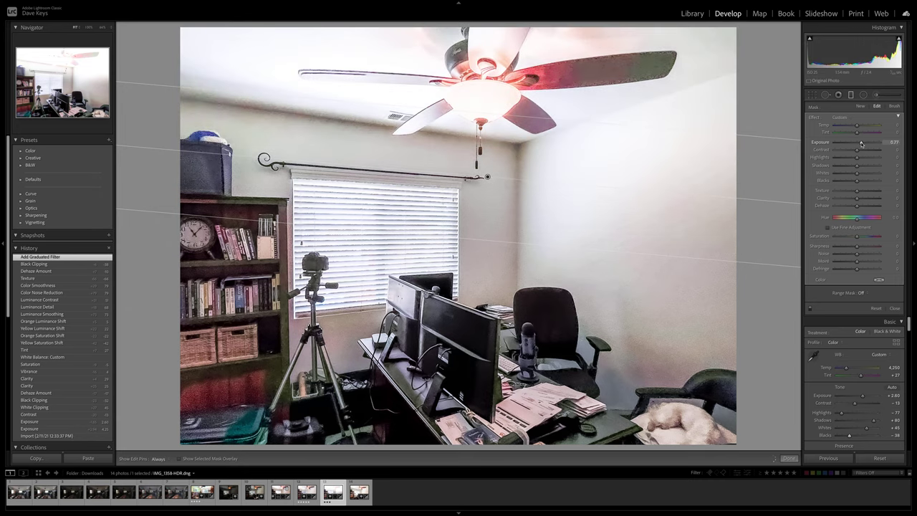
drag(860, 144, 859, 144)
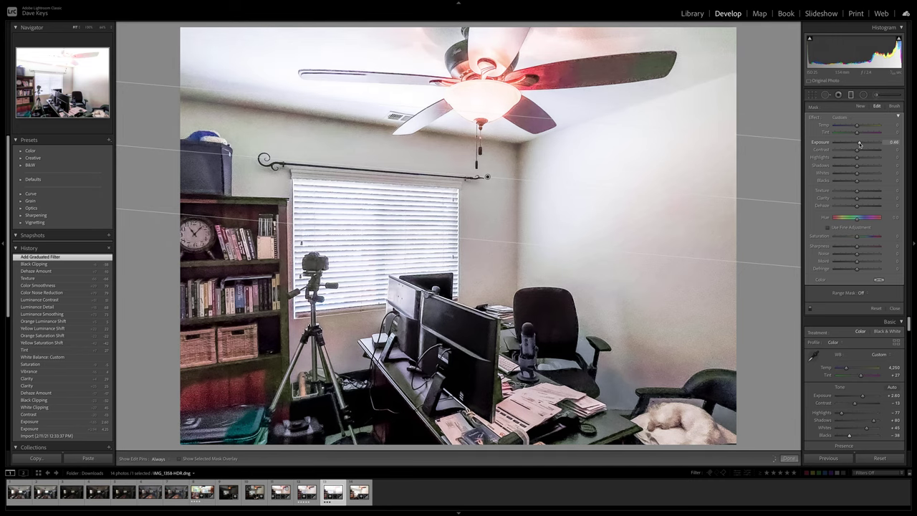
drag(860, 144, 864, 167)
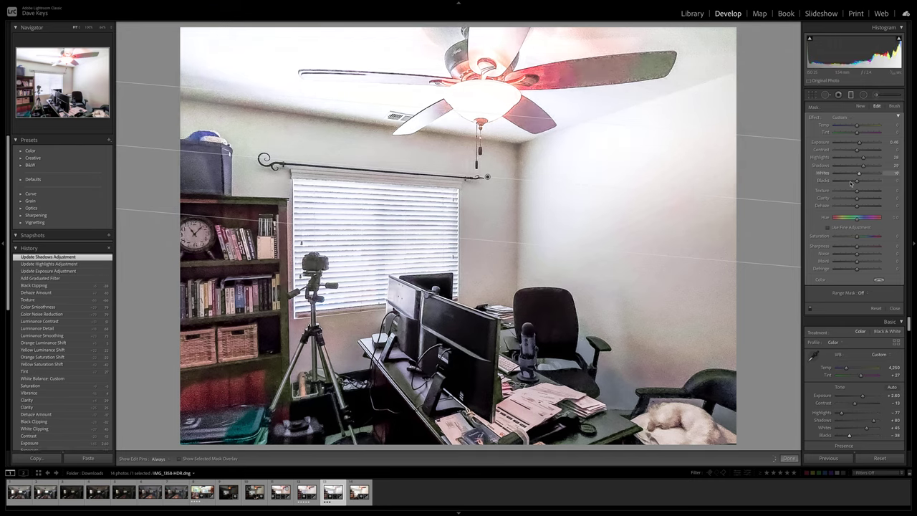
click(860, 183)
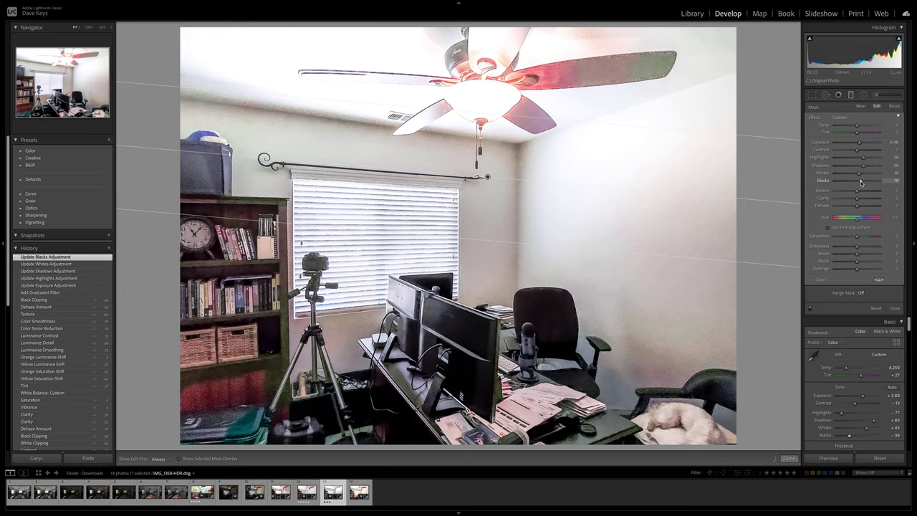
click(861, 183)
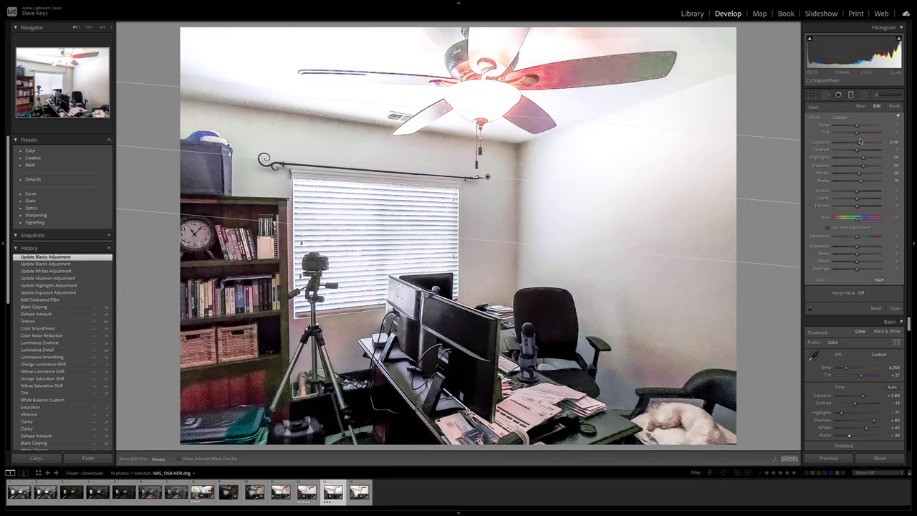
drag(859, 143, 857, 144)
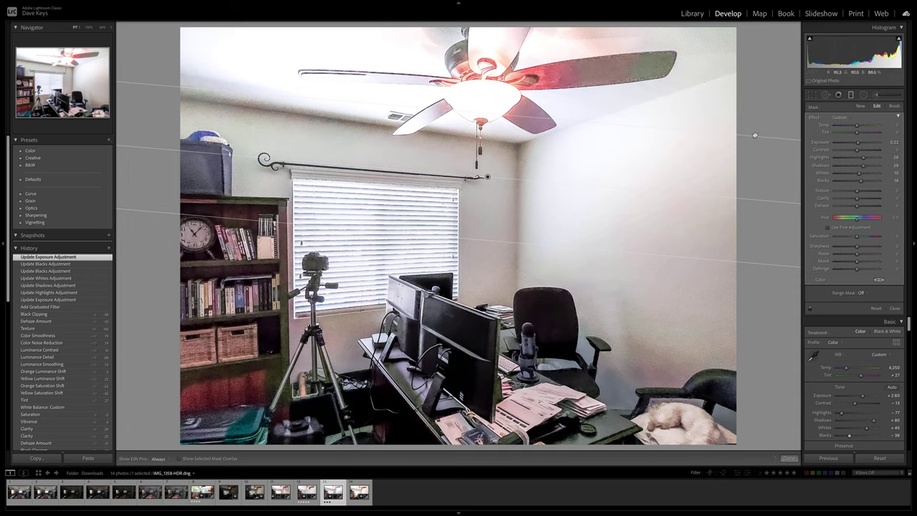
click(865, 94)
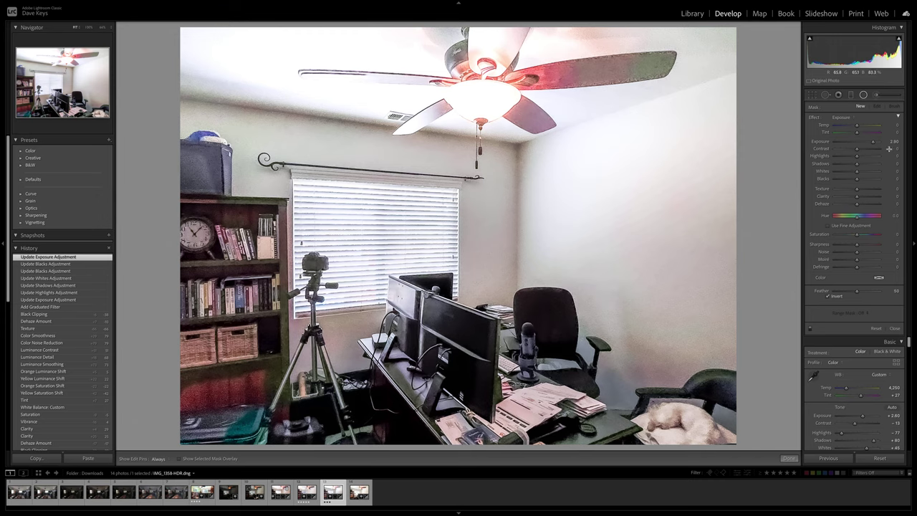
Activate the Adjustment Brush and raise its Flow to about 22
click(874, 96)
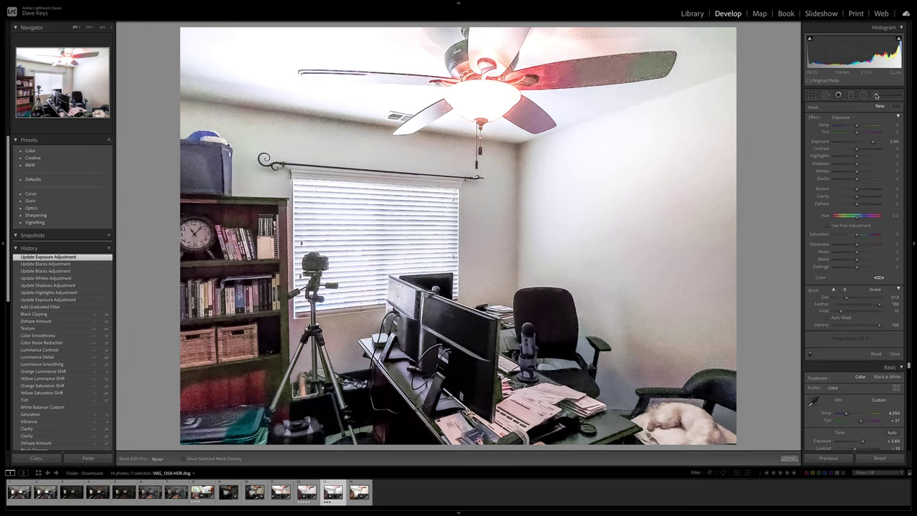
click(876, 96)
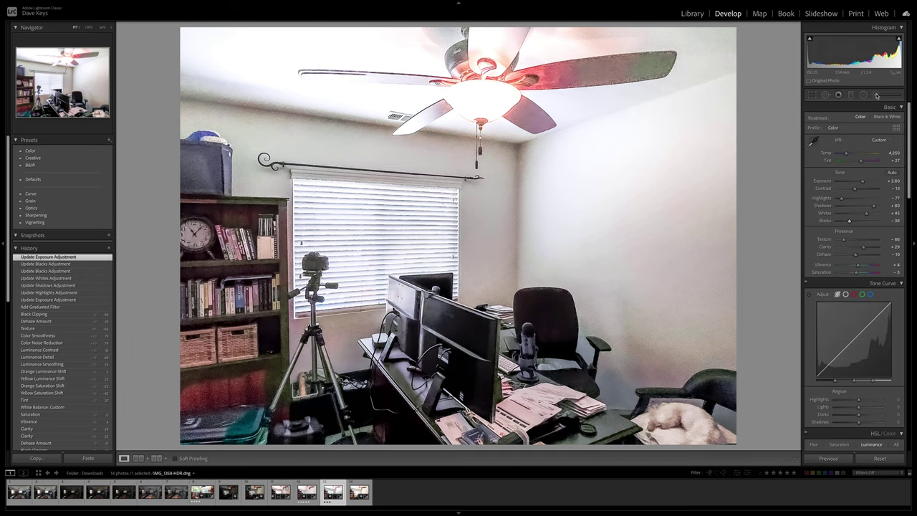
click(876, 96)
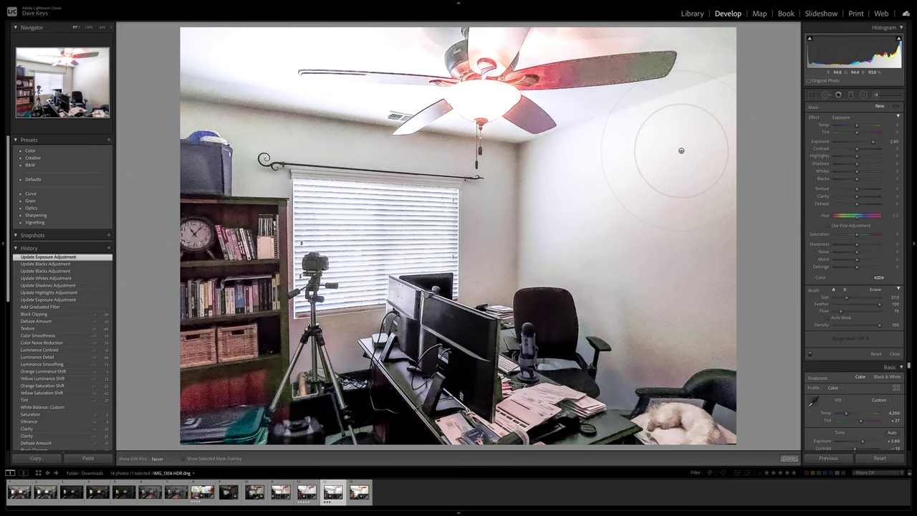
scroll(648, 162, down, 4)
scroll(628, 141, up, 6)
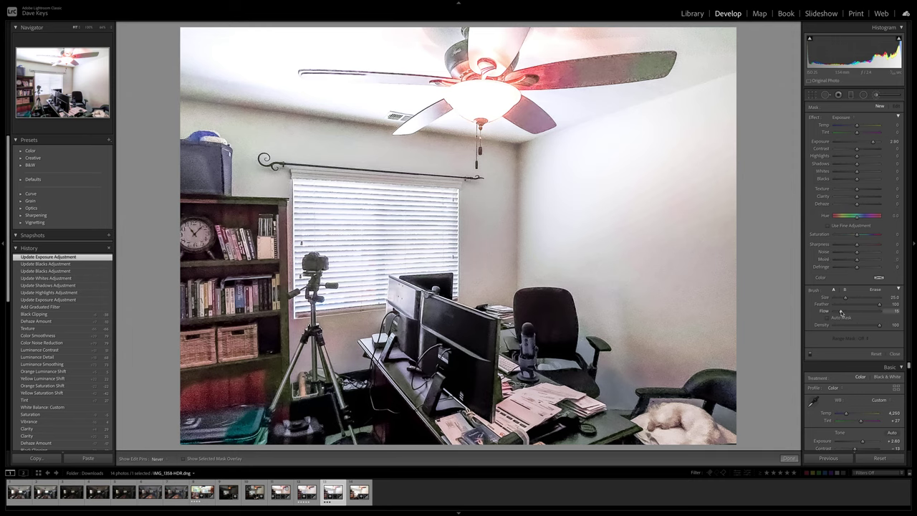
drag(841, 312, 842, 312)
drag(841, 312, 842, 312)
drag(844, 311, 845, 312)
scroll(530, 151, down, 4)
scroll(517, 150, down, 1)
Paint brightening strokes near the fan pull chain, down the wall corner, and around the fan light
drag(500, 126, 494, 143)
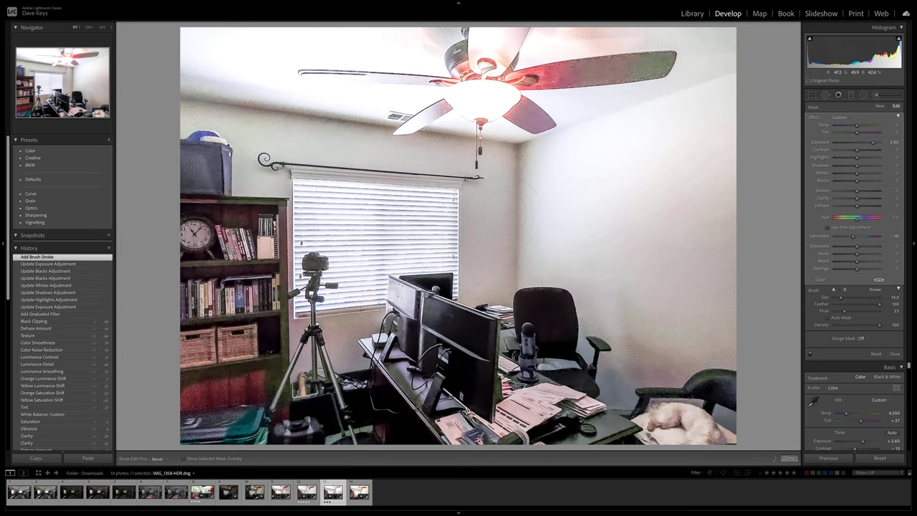
click(498, 147)
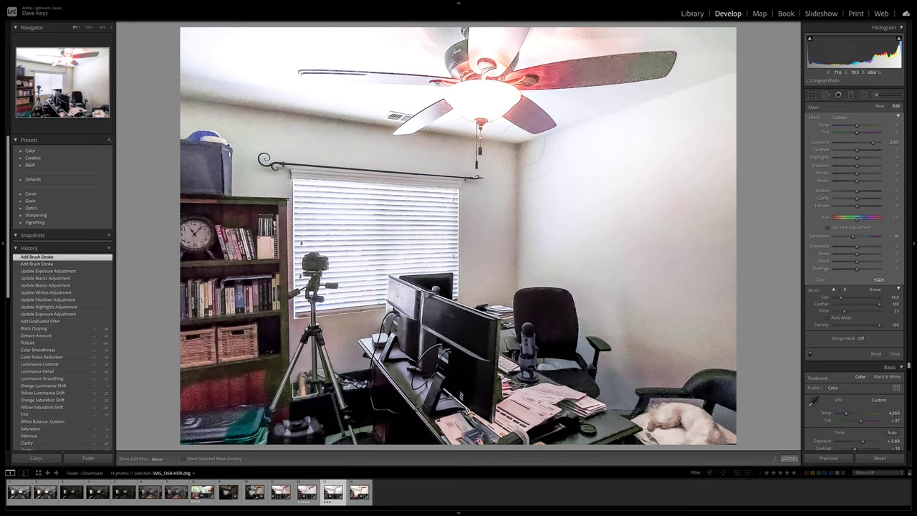
drag(519, 194, 520, 265)
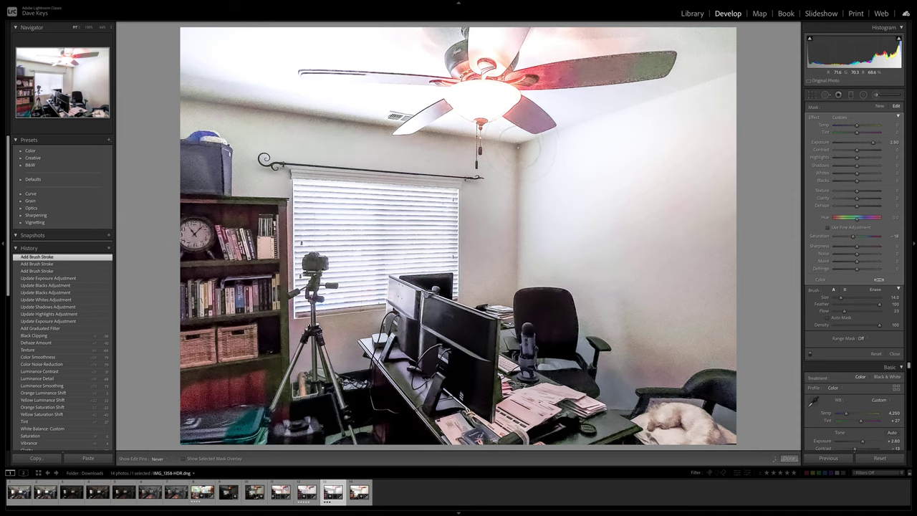
drag(523, 155, 517, 263)
click(504, 129)
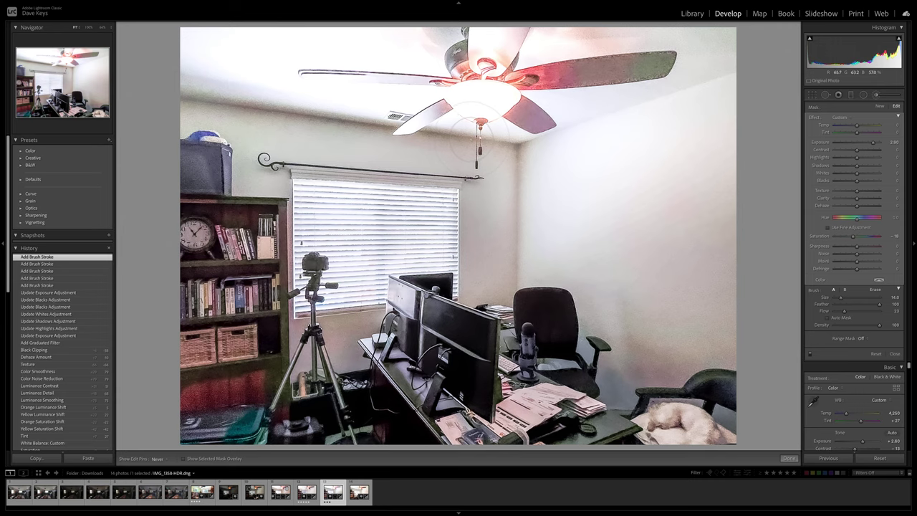
click(480, 137)
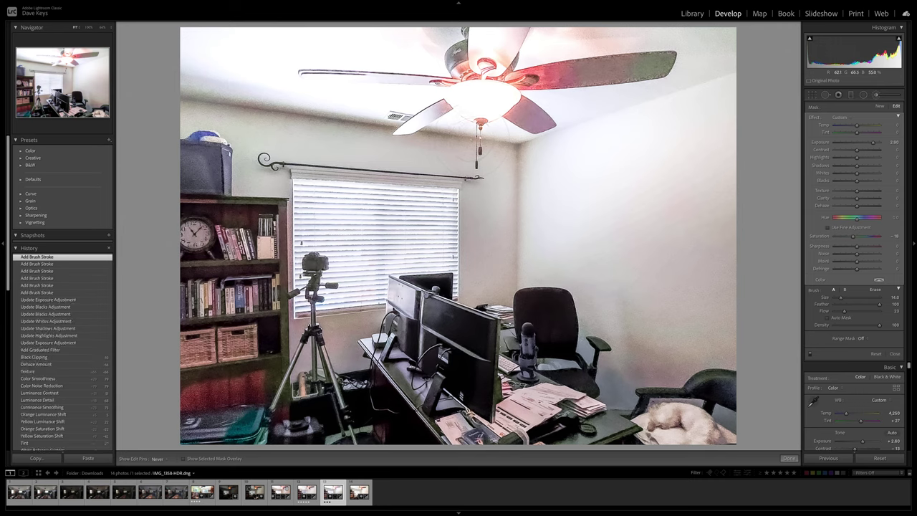
click(428, 127)
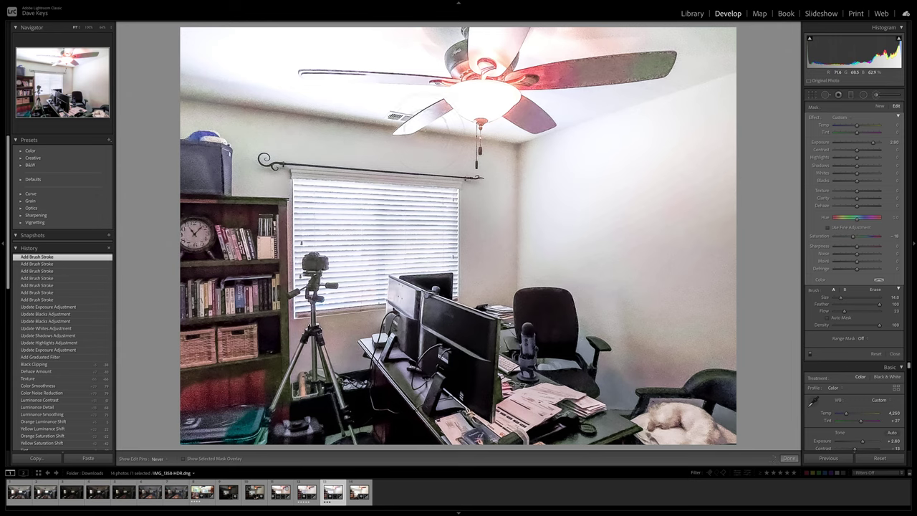
click(451, 120)
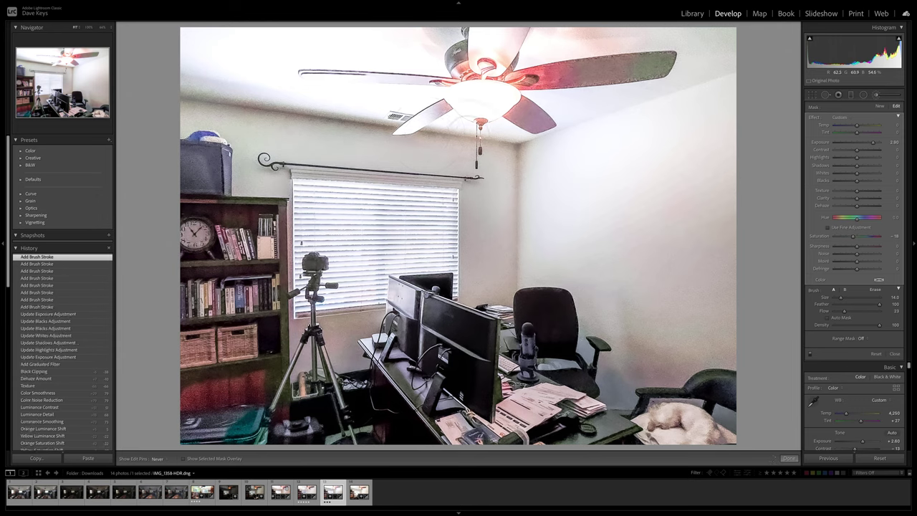
click(448, 123)
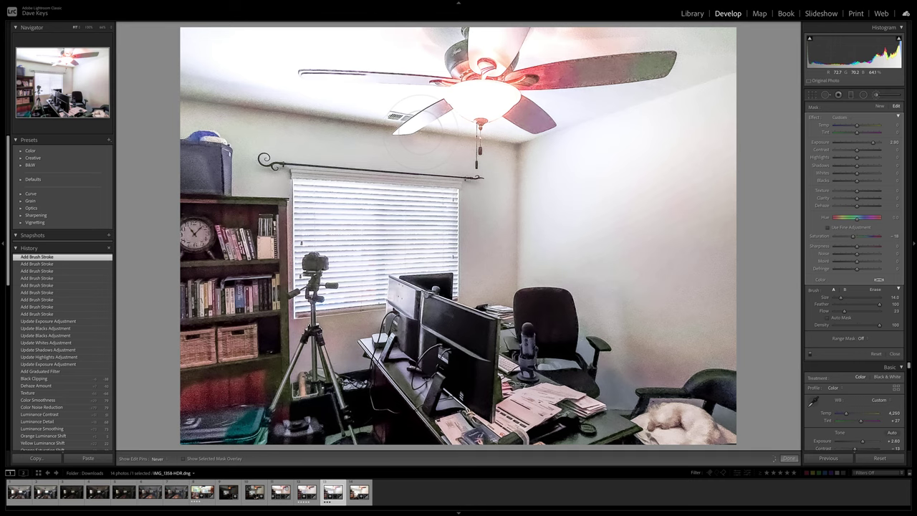
click(376, 109)
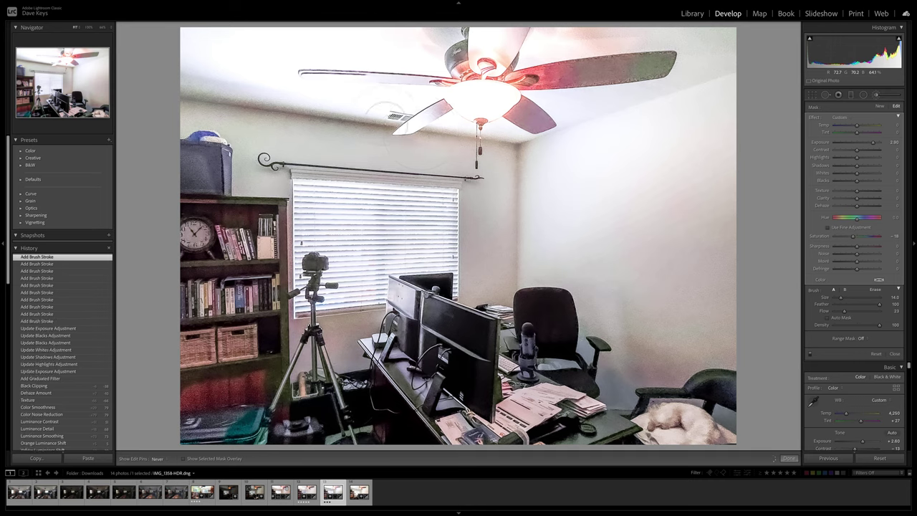
click(440, 135)
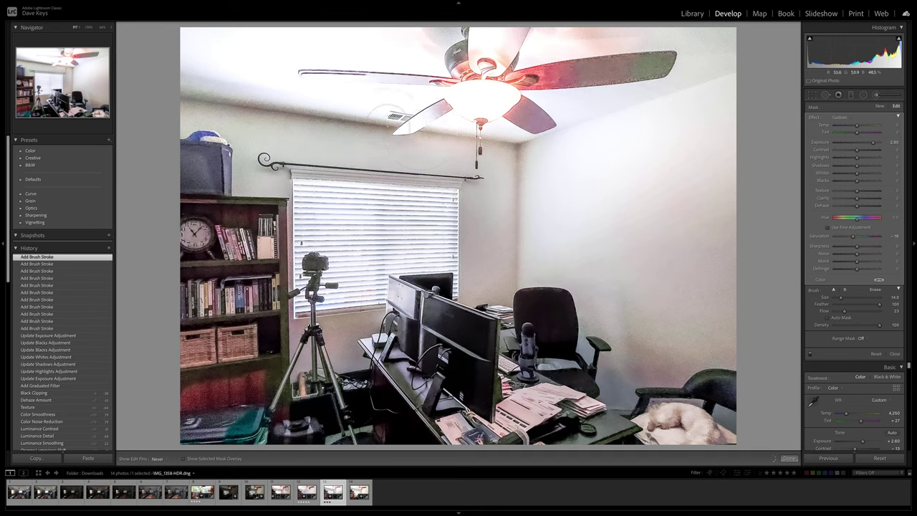
Brighten the ceiling left of the fan and near the vent, then touch up the ceiling corner
click(215, 82)
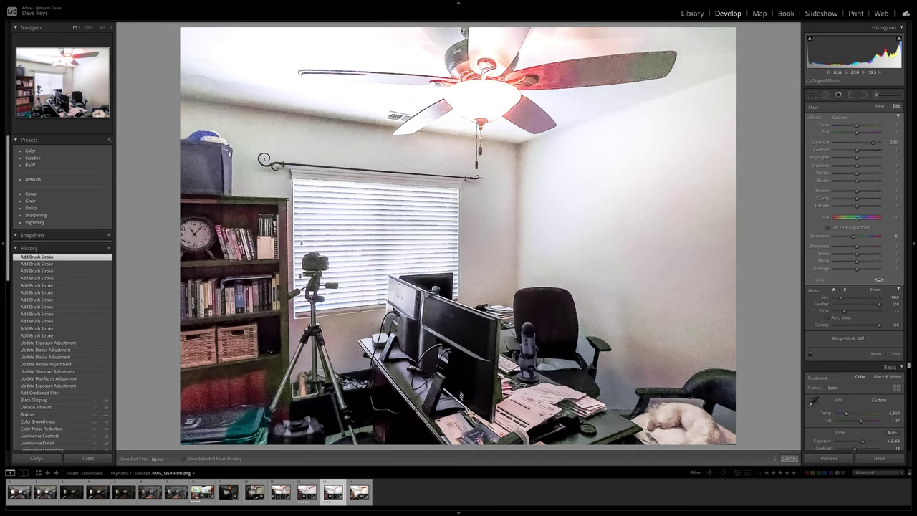
drag(223, 84, 315, 93)
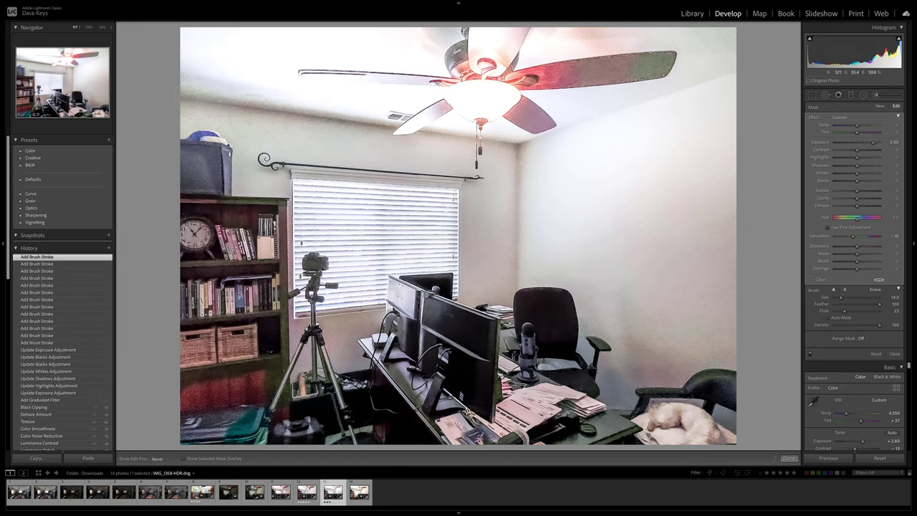
click(344, 108)
drag(304, 101, 366, 108)
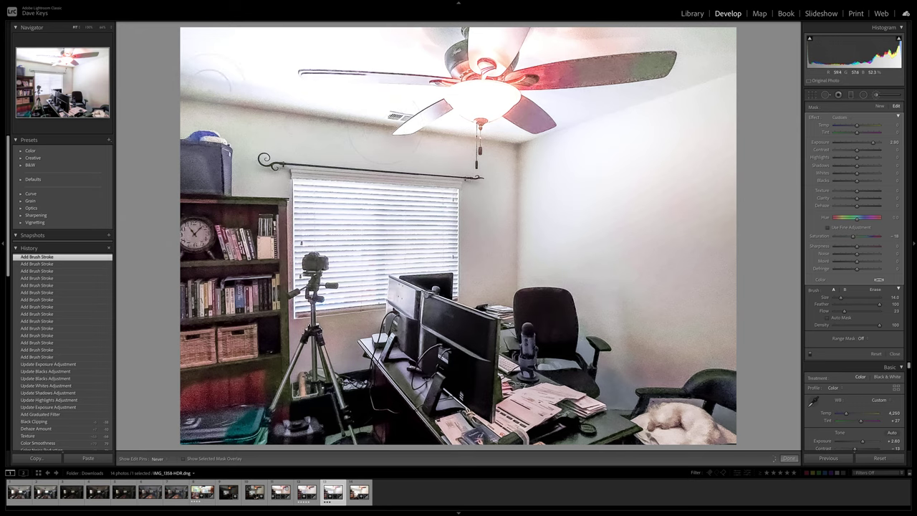
click(200, 80)
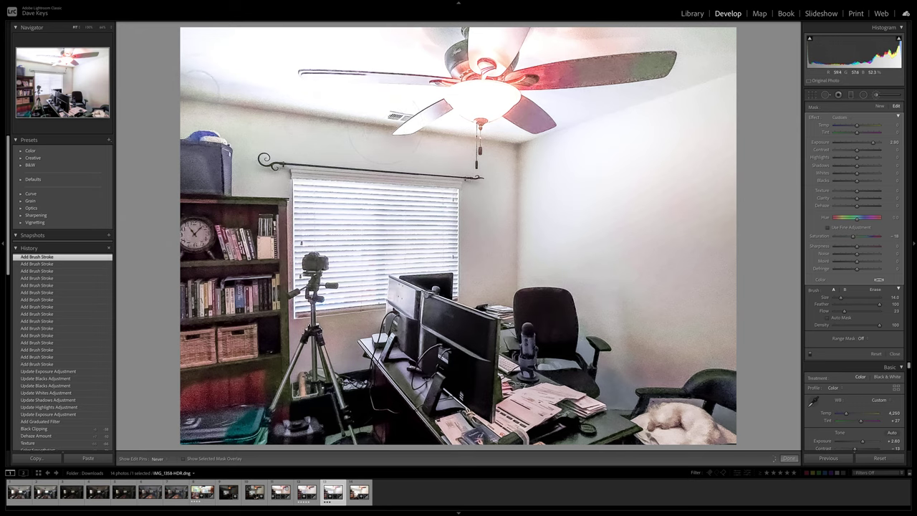
click(207, 77)
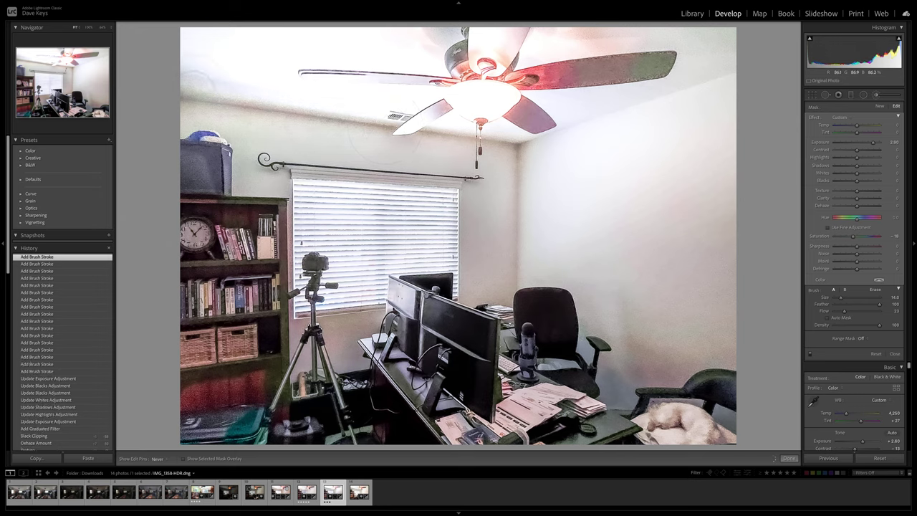
scroll(239, 79, up, 5)
scroll(199, 63, down, 3)
click(438, 111)
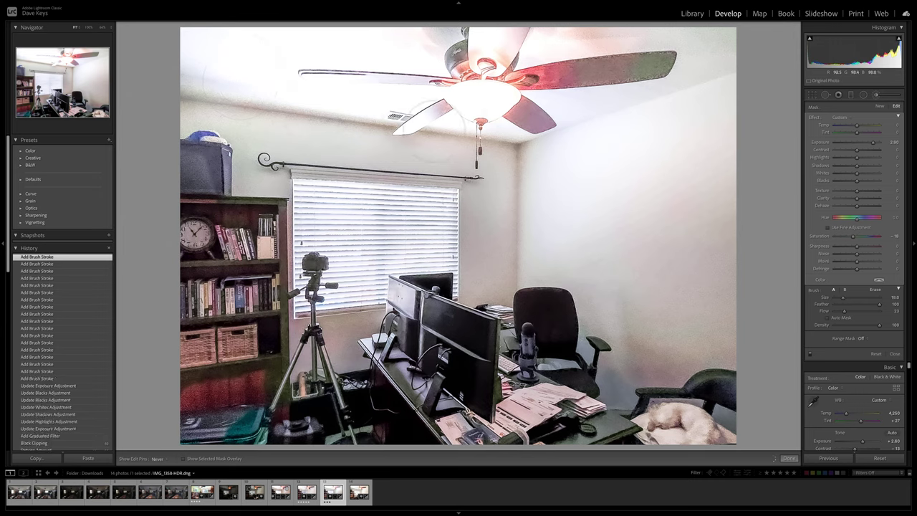
scroll(438, 136, down, 5)
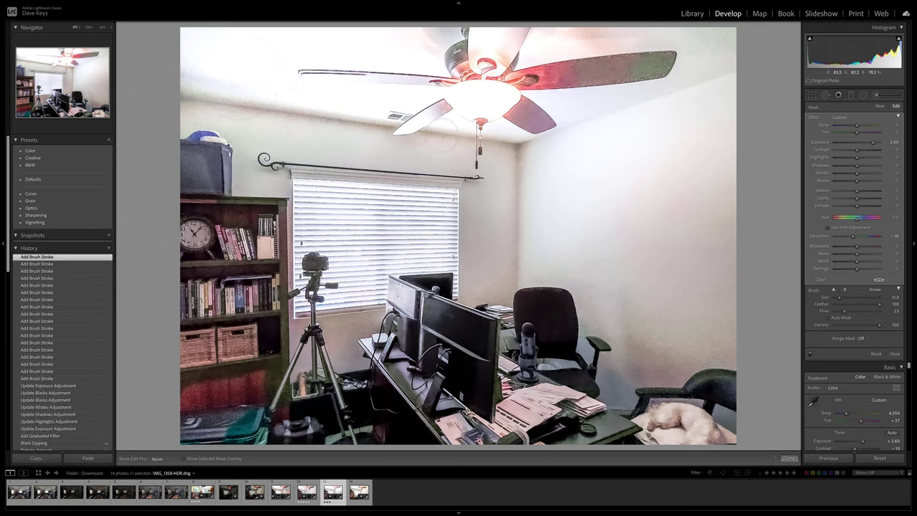
drag(463, 124, 496, 129)
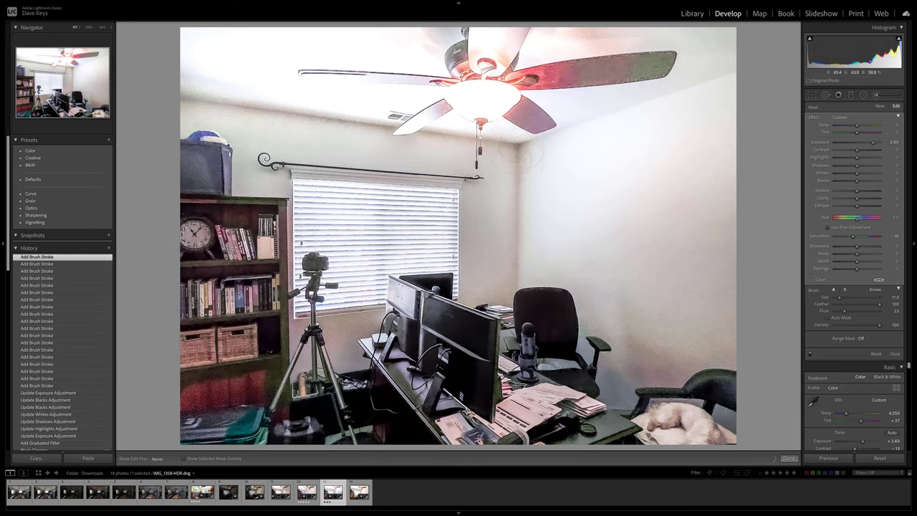
click(519, 150)
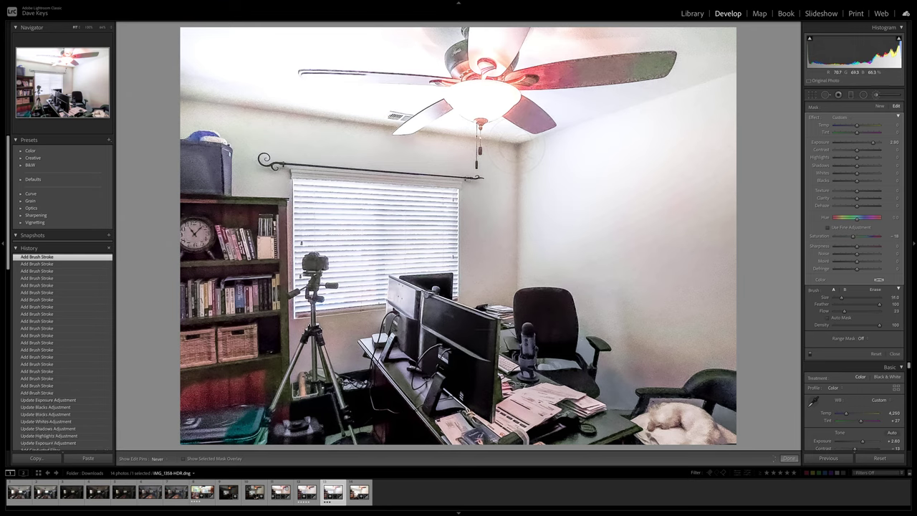
Add brightening strokes to the wall right of the fan and across the ceiling, adjusting brush size slightly
scroll(491, 285, up, 3)
click(493, 214)
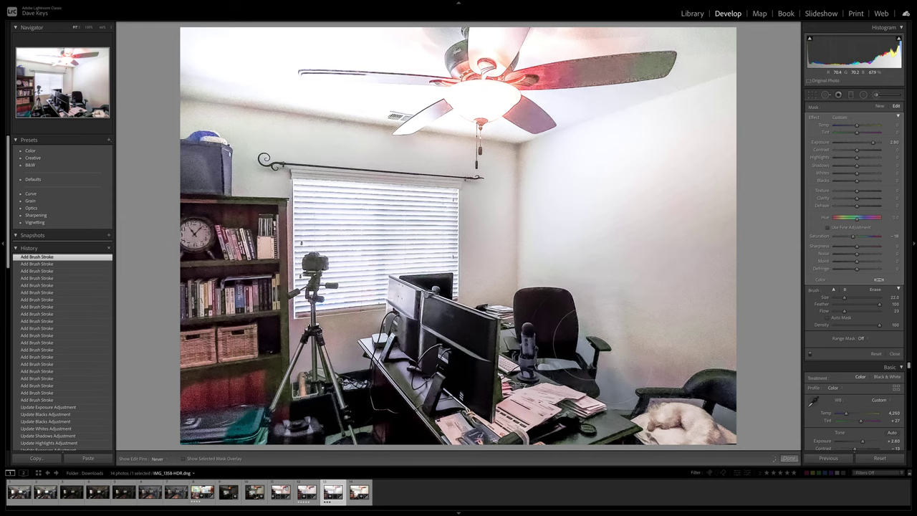
click(566, 337)
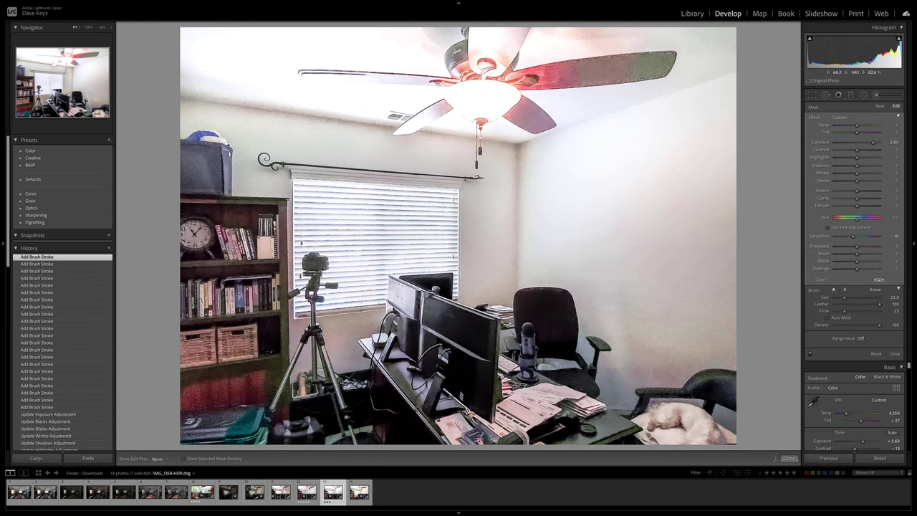
click(342, 194)
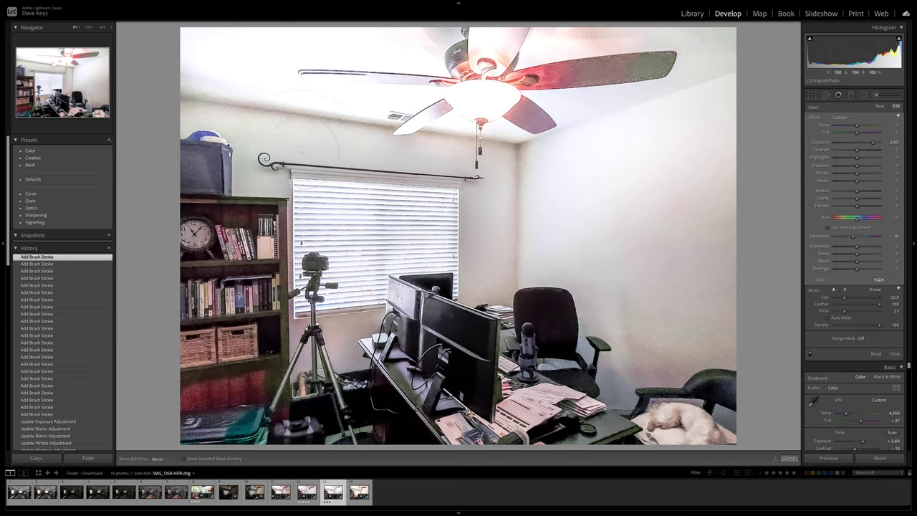
key(bracketleft)
key(bracketleft)
key(bracketleft)
key(bracketleft)
key(bracketleft)
key(bracketright)
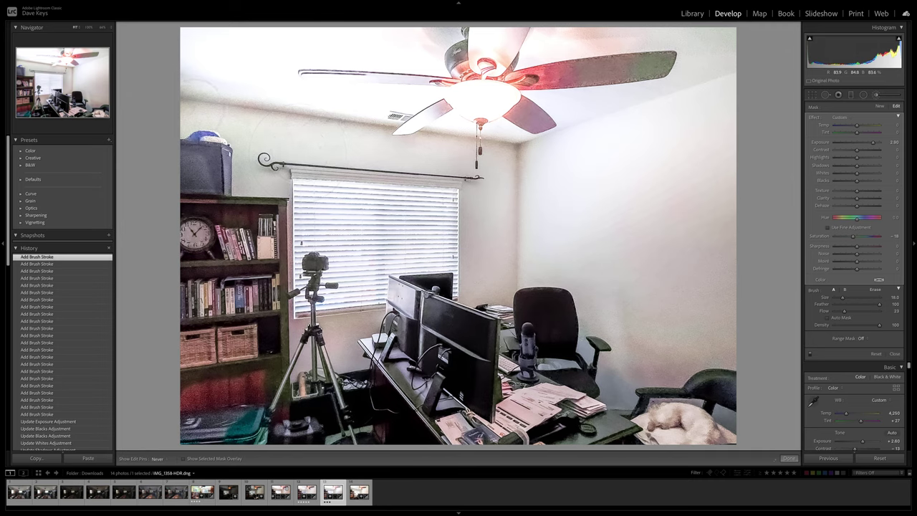
mouse_move(219, 86)
mouse_down()
mouse_move(286, 111)
mouse_move(336, 108)
mouse_up()
click(373, 120)
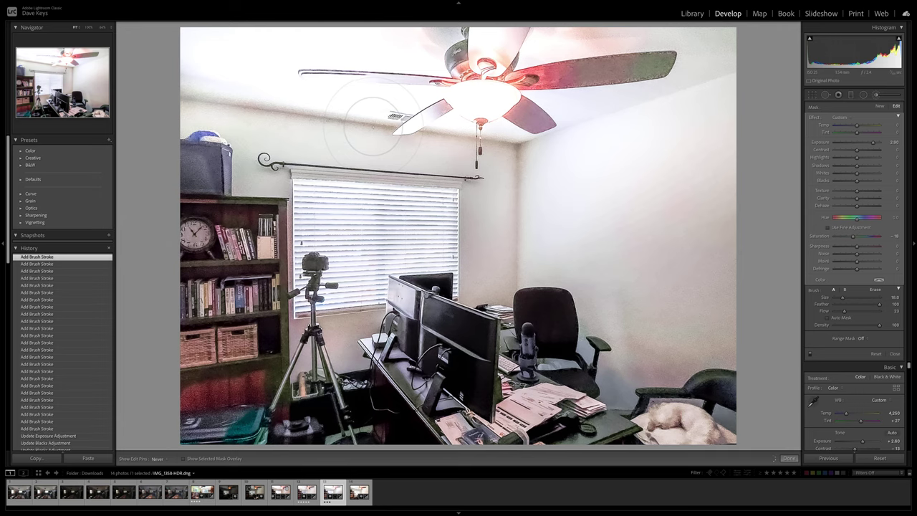
scroll(368, 118, down, 5)
click(344, 107)
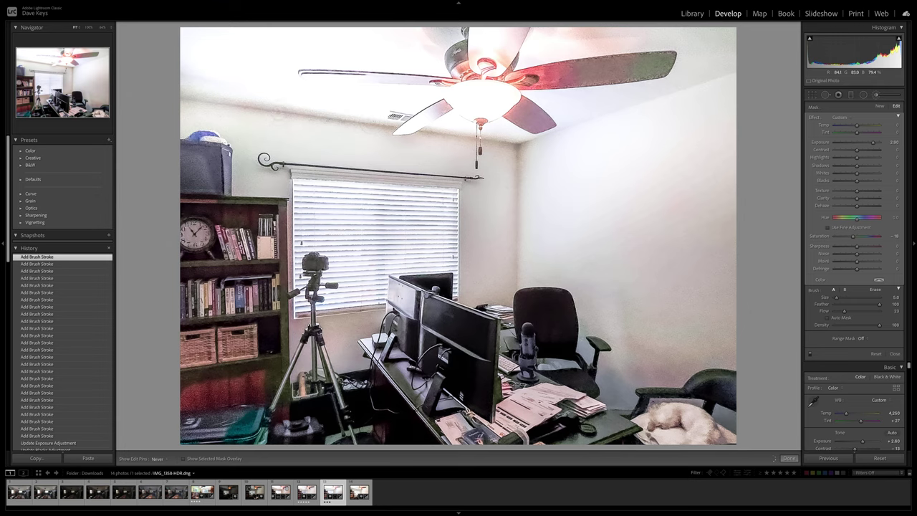
click(430, 123)
click(497, 136)
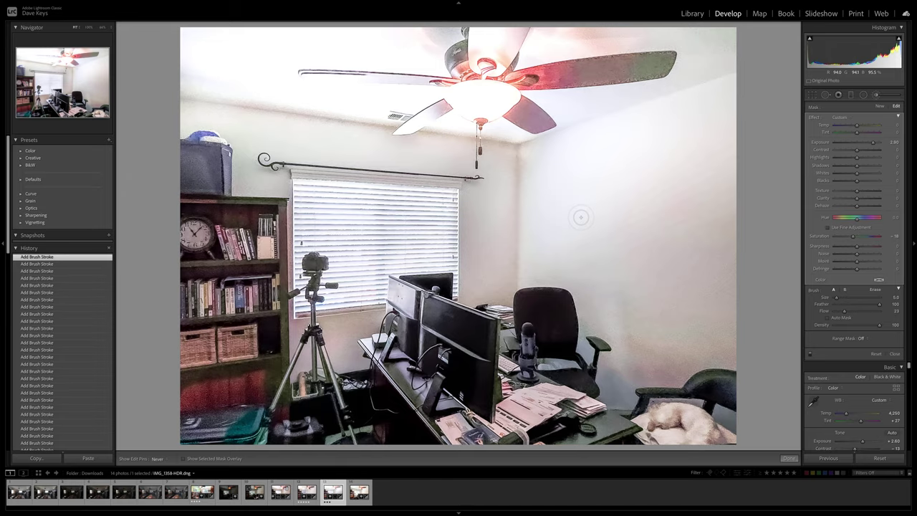
Zoom out to the whole photo, then zoom to 100% on the ceiling fan
key(ctrl+minus)
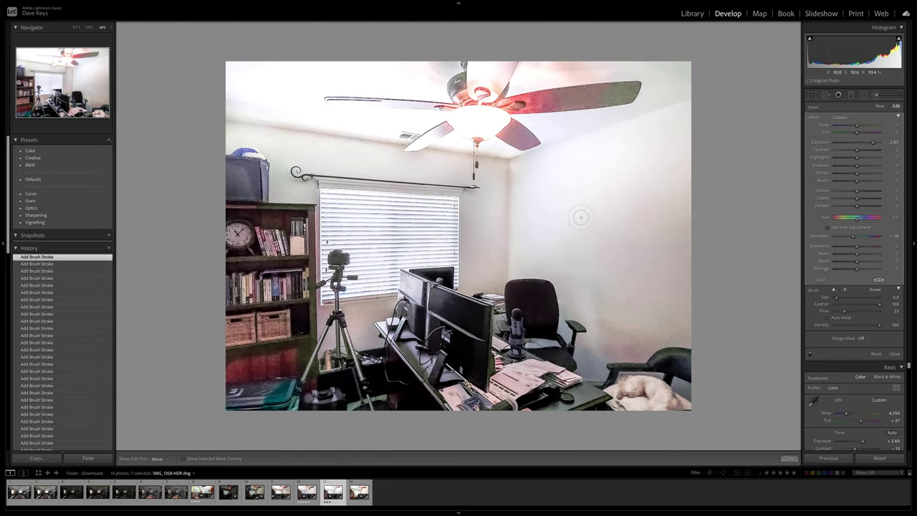
key(ctrl+minus)
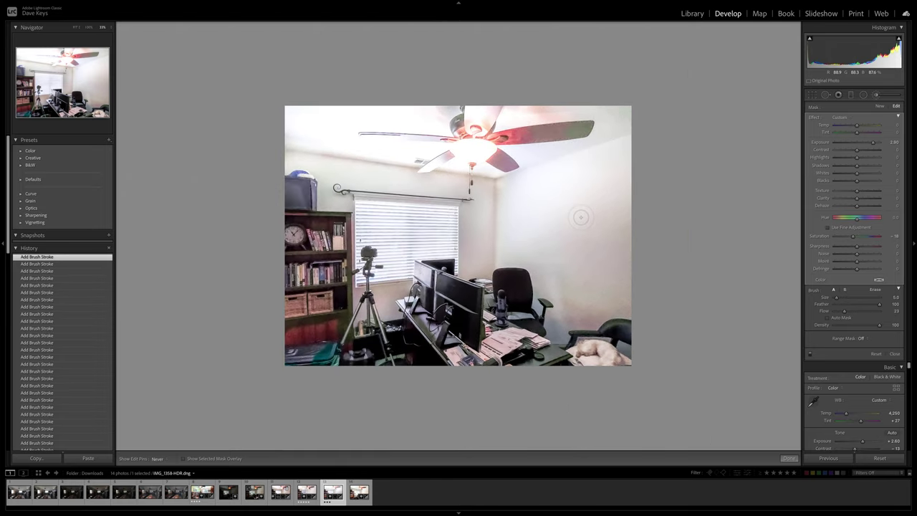
key(ctrl+minus)
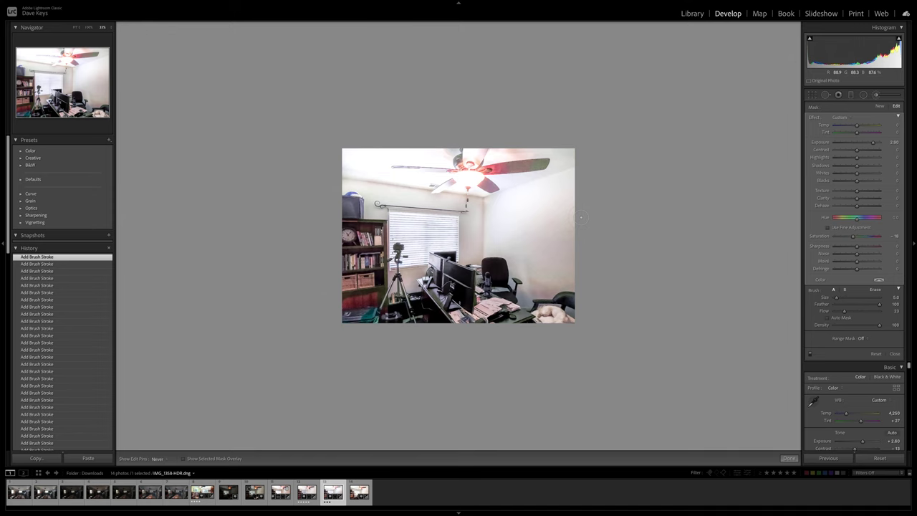
key(ctrl+plus)
key(ctrl+plus)
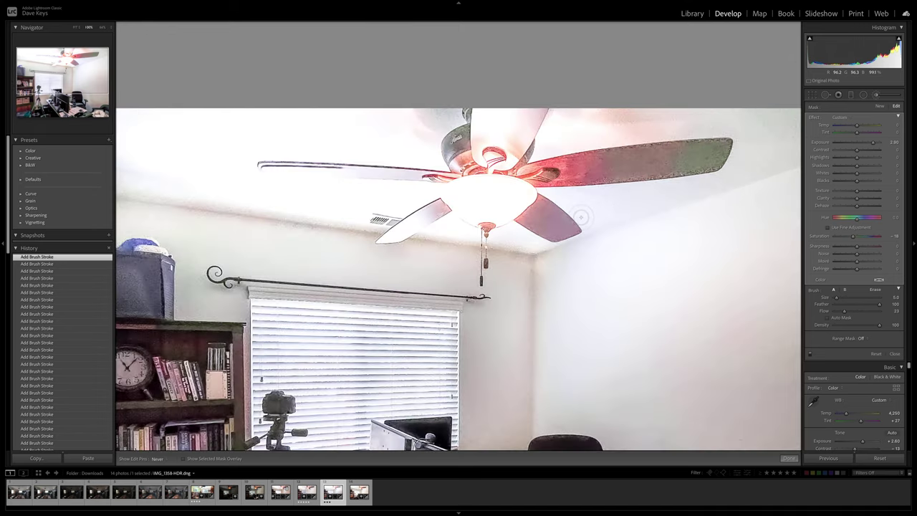
key(ctrl+minus)
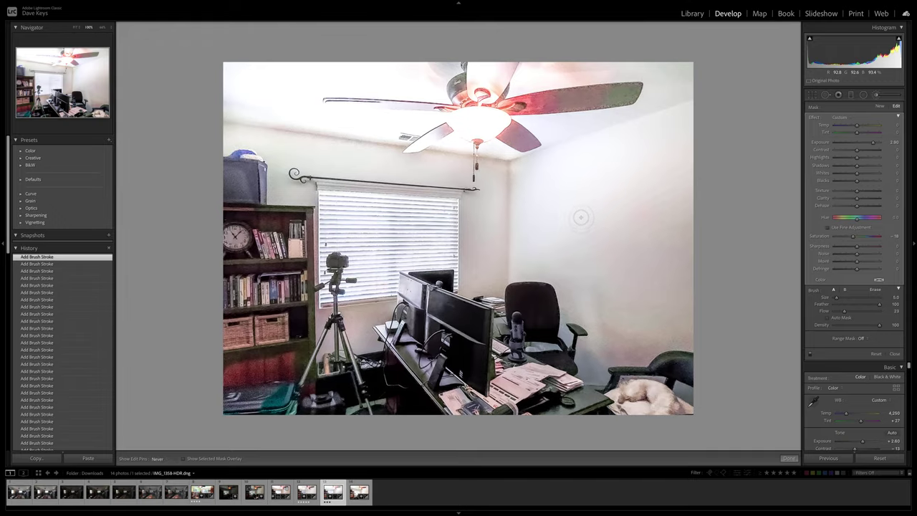
key(ctrl+plus)
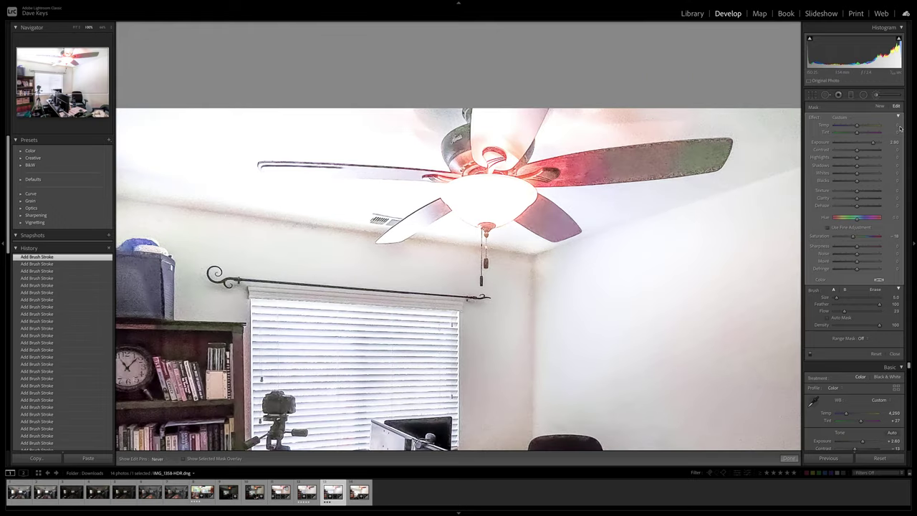
Start a new brush mask with Highlights -39 and Clarity +43
click(875, 96)
click(875, 97)
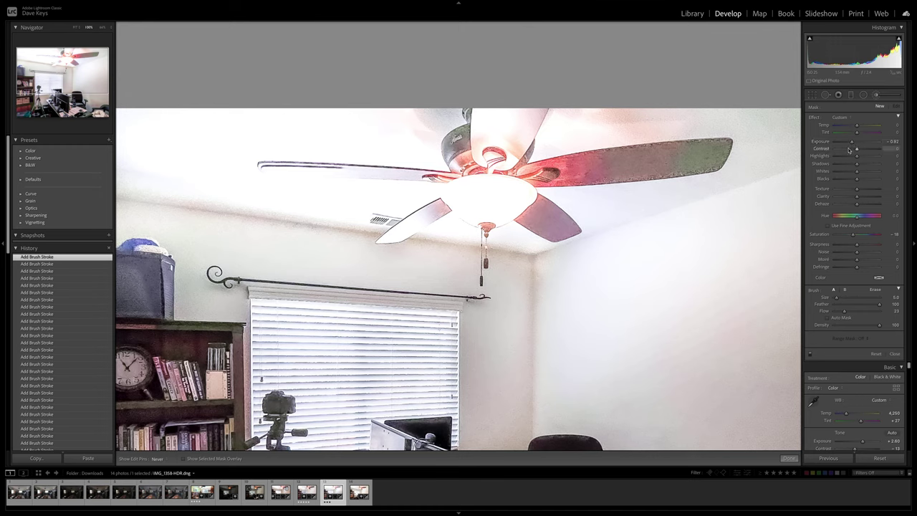
drag(851, 155, 850, 180)
drag(864, 198, 861, 206)
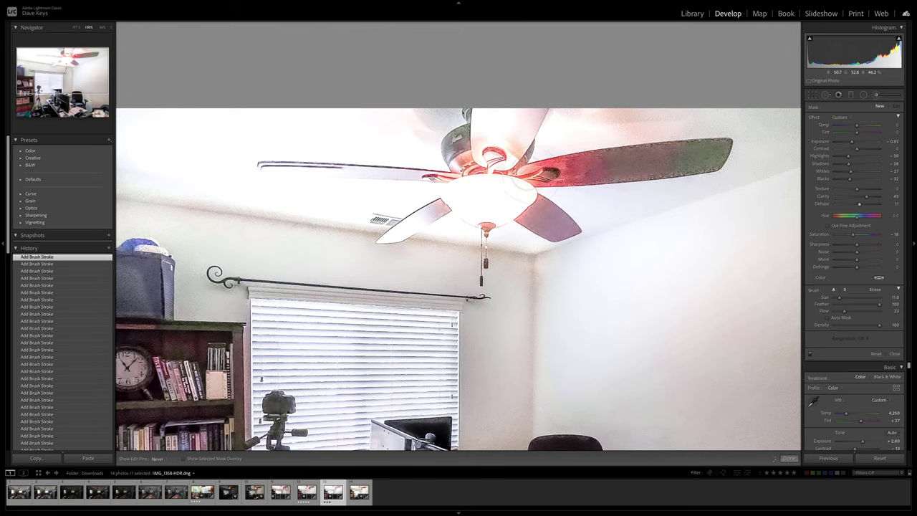
Paint the new mask onto the light globe, along the left fan blade edge, and around the light bowl
click(510, 185)
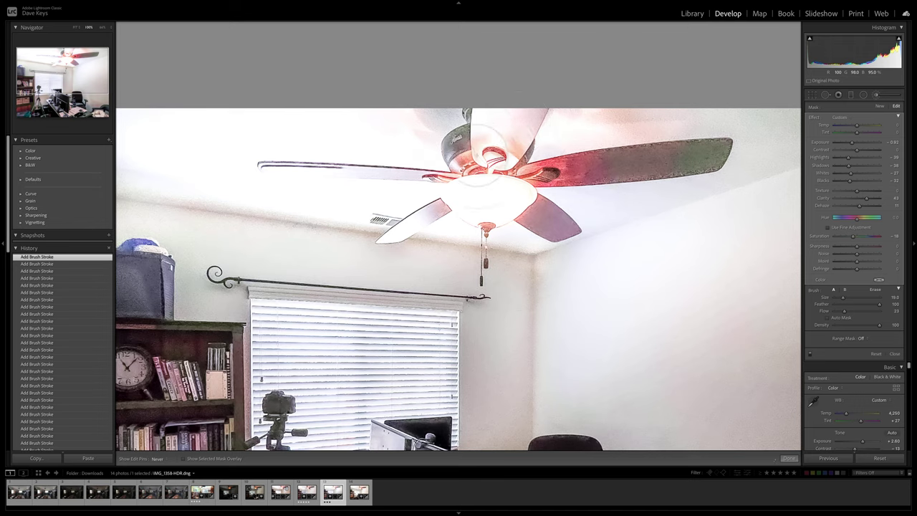
scroll(487, 154, down, 4)
scroll(437, 173, down, 1)
scroll(269, 170, down, 4)
drag(272, 173, 452, 164)
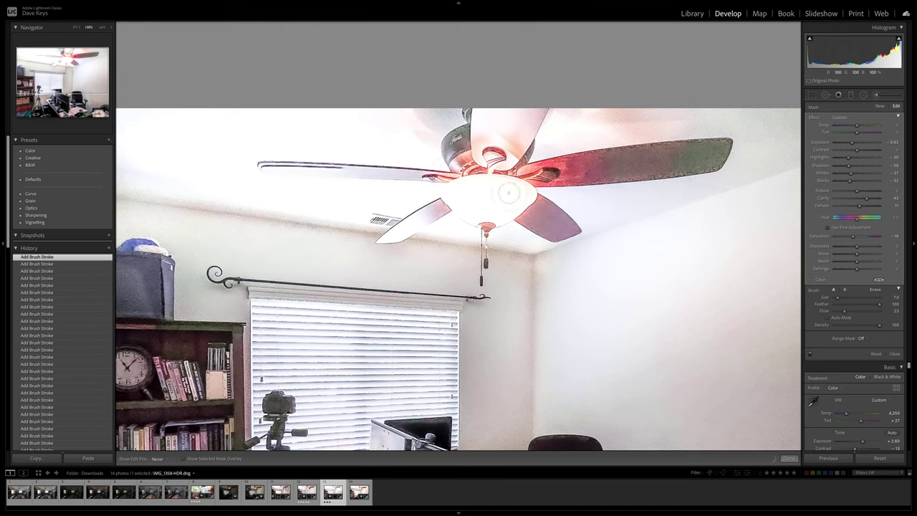
scroll(491, 192, up, 3)
scroll(489, 191, up, 4)
scroll(489, 191, down, 6)
scroll(430, 218, down, 1)
scroll(406, 228, down, 6)
scroll(389, 237, up, 7)
scroll(527, 201, down, 3)
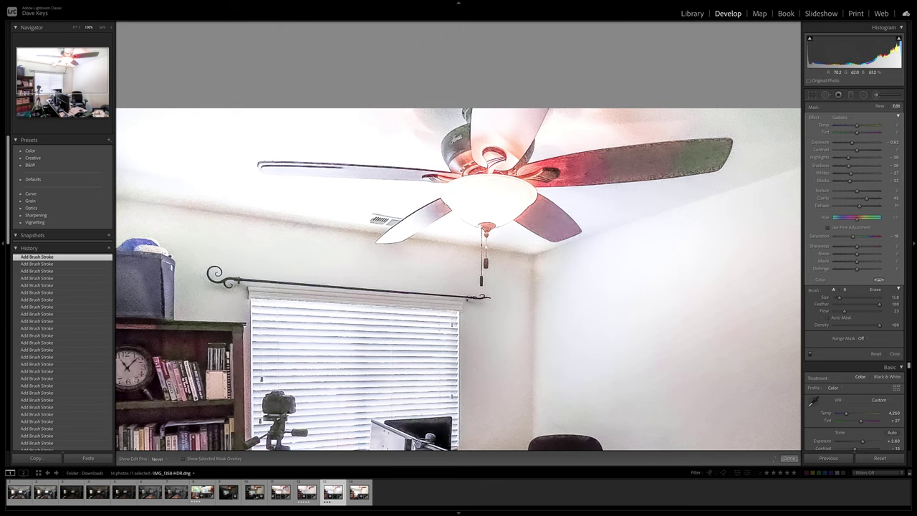
scroll(501, 209, up, 6)
mouse_move(501, 209)
mouse_down()
mouse_move(479, 190)
mouse_move(465, 192)
mouse_move(506, 192)
mouse_up()
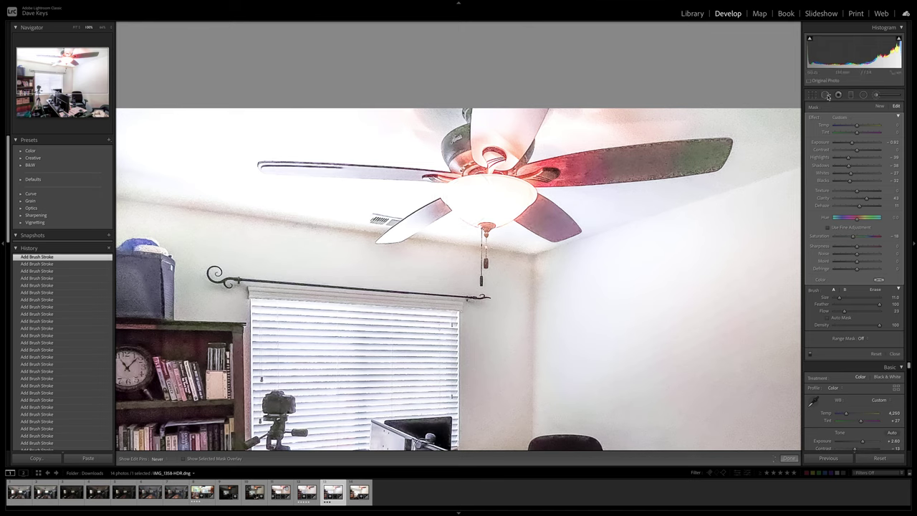
Try healing the fan blade tip with Spot Removal, then undo all the heals
click(827, 95)
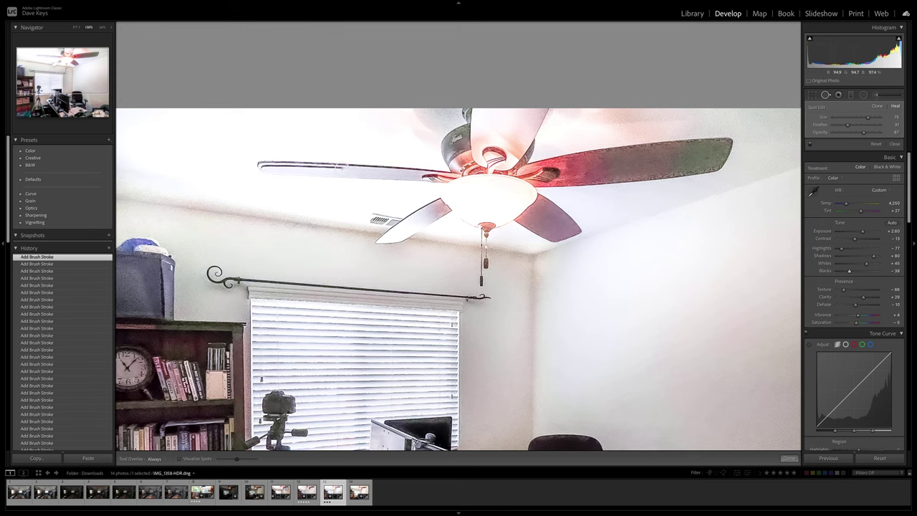
click(266, 169)
drag(263, 170, 309, 167)
click(402, 179)
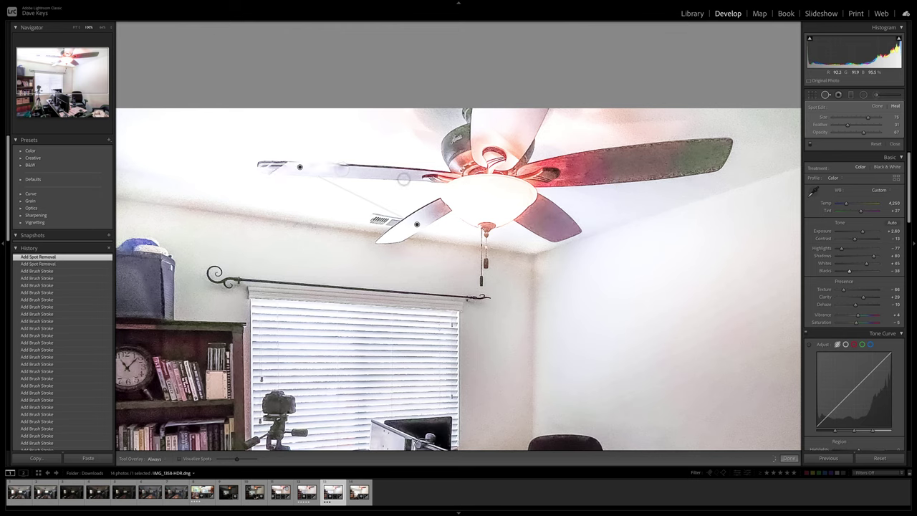
key(ctrl+z)
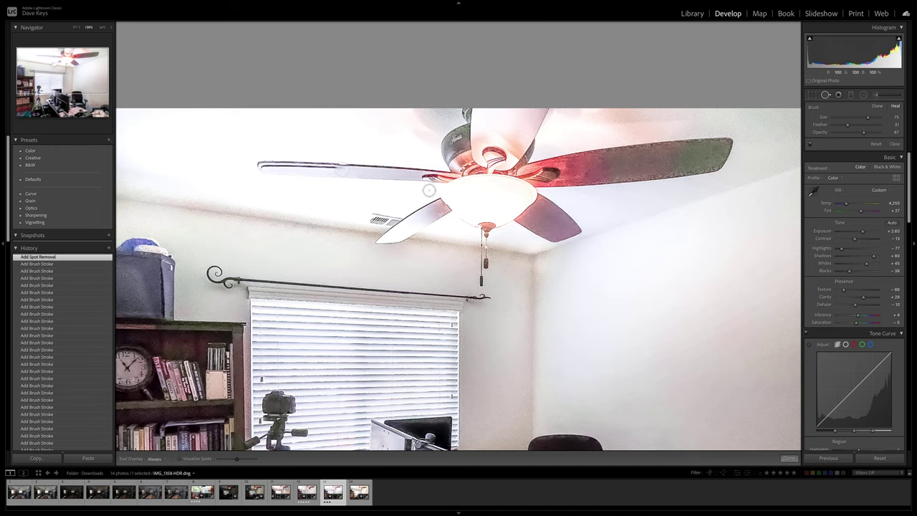
key(ctrl+z)
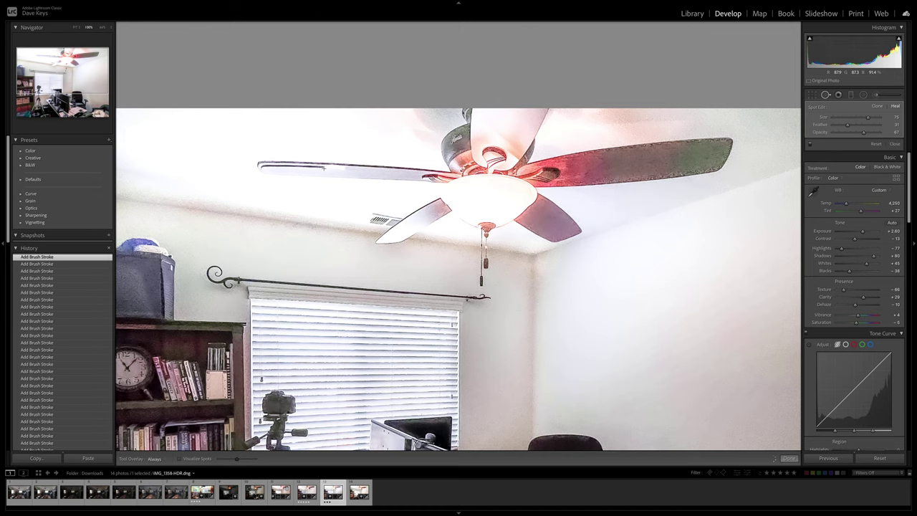
click(330, 166)
key(ctrl+z)
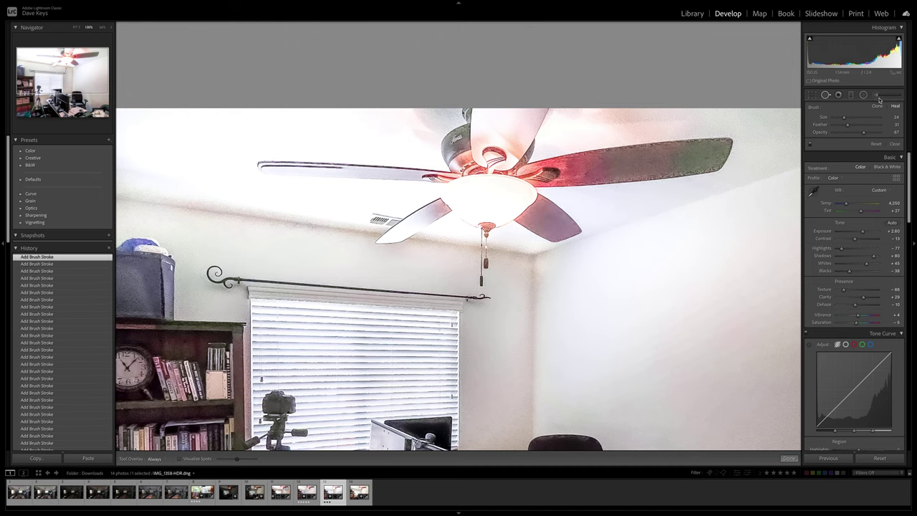
Set a brush mask to Exposure -2.08, Highlights -55 and much lower Shadows, and paint the fan blade
click(877, 96)
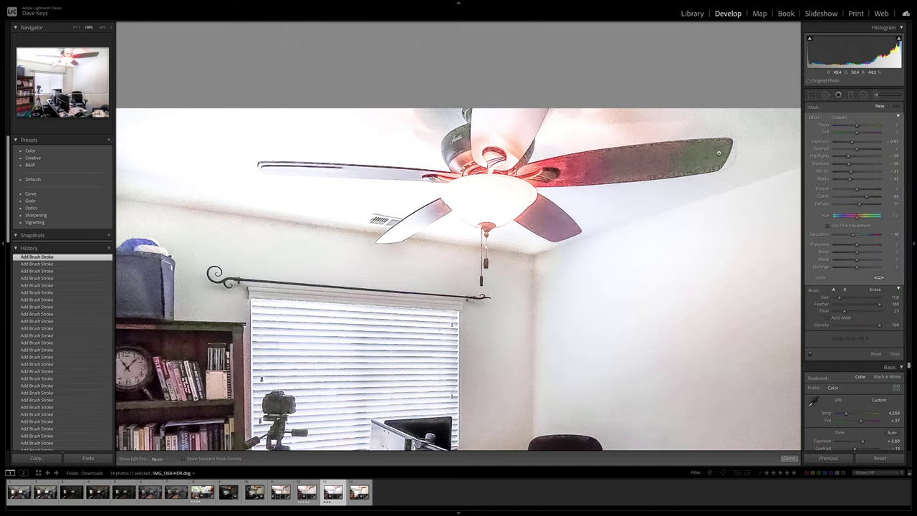
click(845, 142)
drag(848, 156, 843, 167)
click(842, 165)
scroll(700, 160, up, 3)
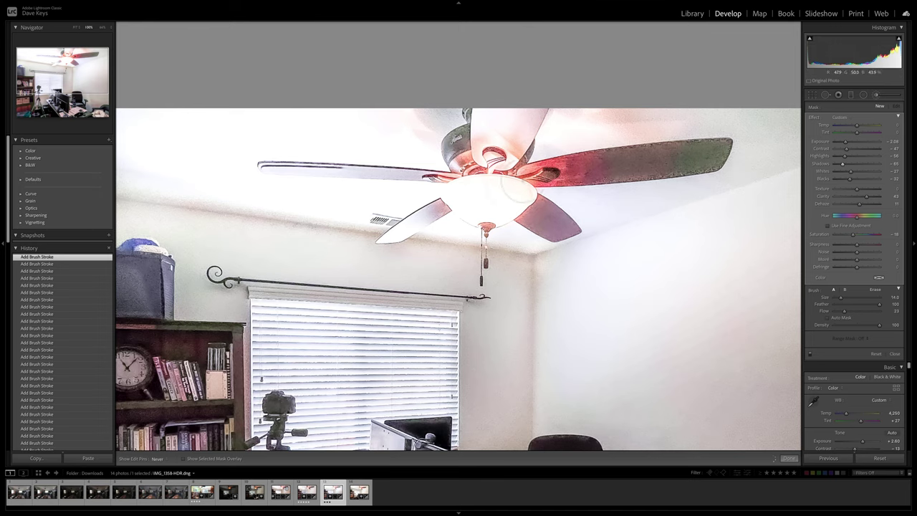
click(520, 200)
Resize the brush, lower the mask's Blacks, reset Saturation to 0 and change Dehaze
scroll(519, 201, down, 3)
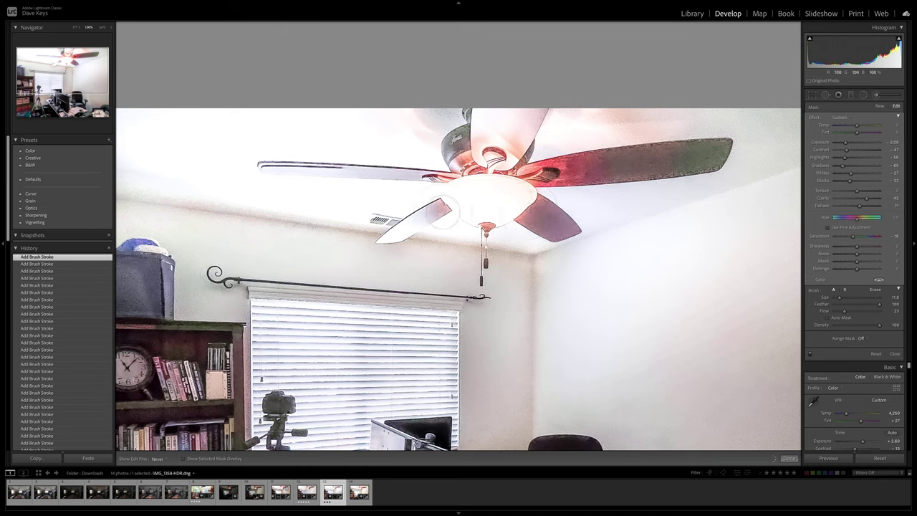
scroll(444, 213, down, 5)
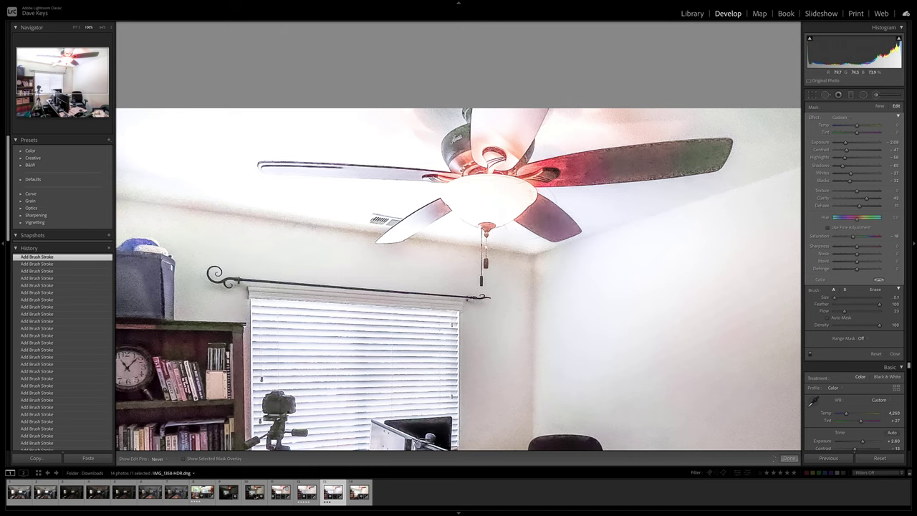
scroll(428, 222, up, 2)
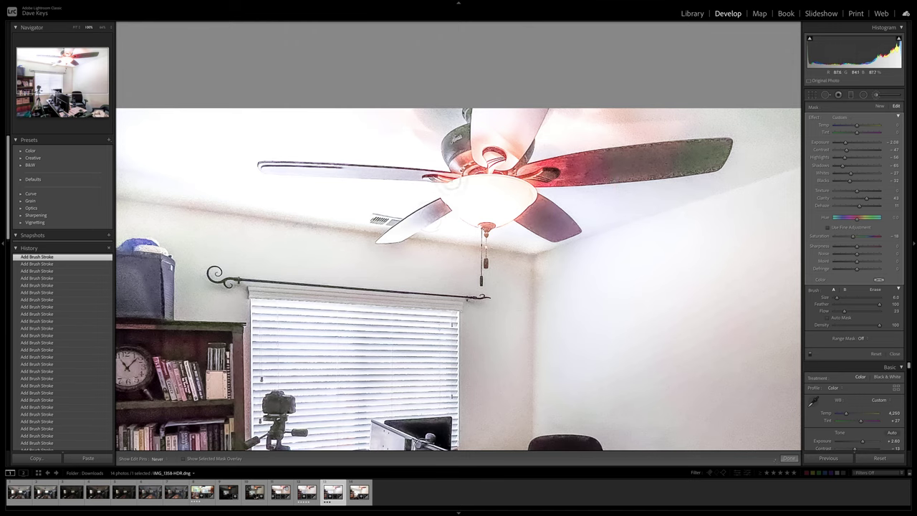
key(bracketleft)
key(bracketleft)
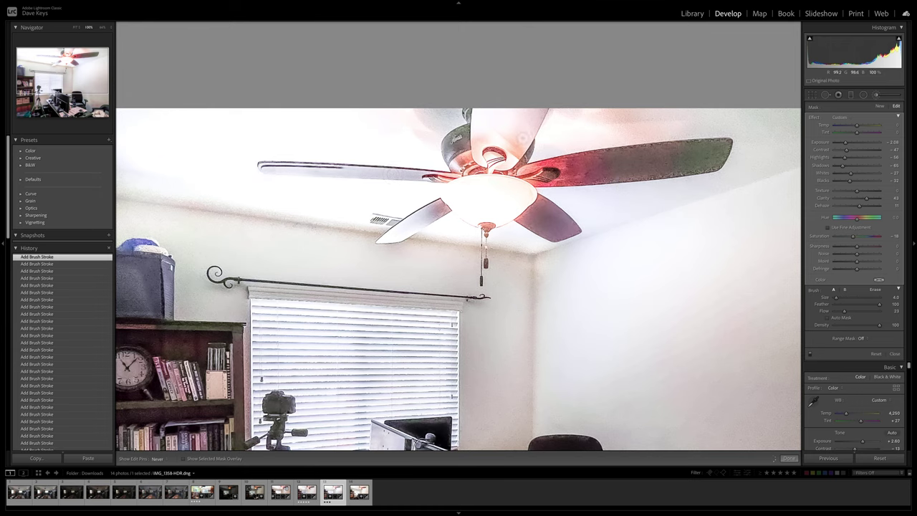
key(bracketright)
key(bracketright)
key(bracketright)
key(bracketright)
key(bracketright)
key(bracketright)
key(bracketright)
key(bracketright)
key(bracketright)
key(bracketright)
key(bracketright)
key(bracketright)
key(bracketright)
key(bracketleft)
key(bracketleft)
key(bracketleft)
key(bracketleft)
key(bracketleft)
key(bracketleft)
key(bracketleft)
key(bracketleft)
key(bracketleft)
key(bracketleft)
key(bracketleft)
key(bracketleft)
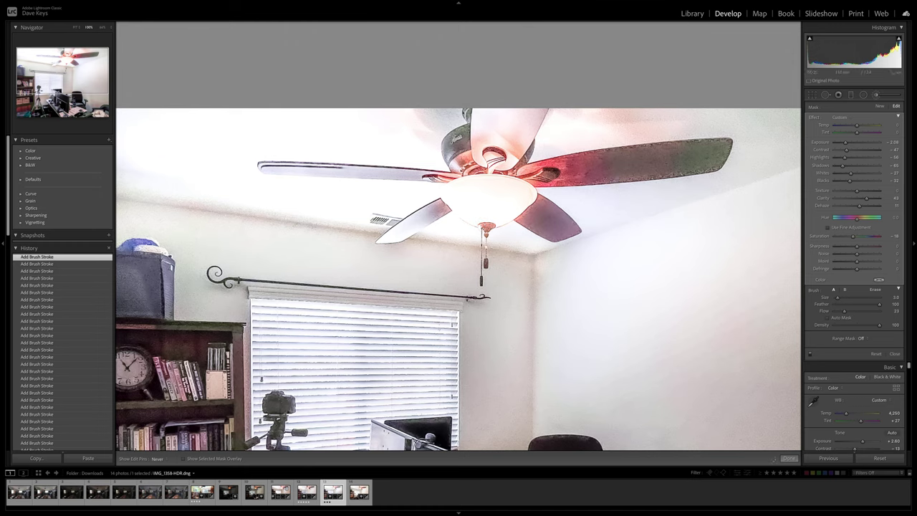
drag(848, 182, 843, 182)
double_click(864, 238)
double_click(867, 206)
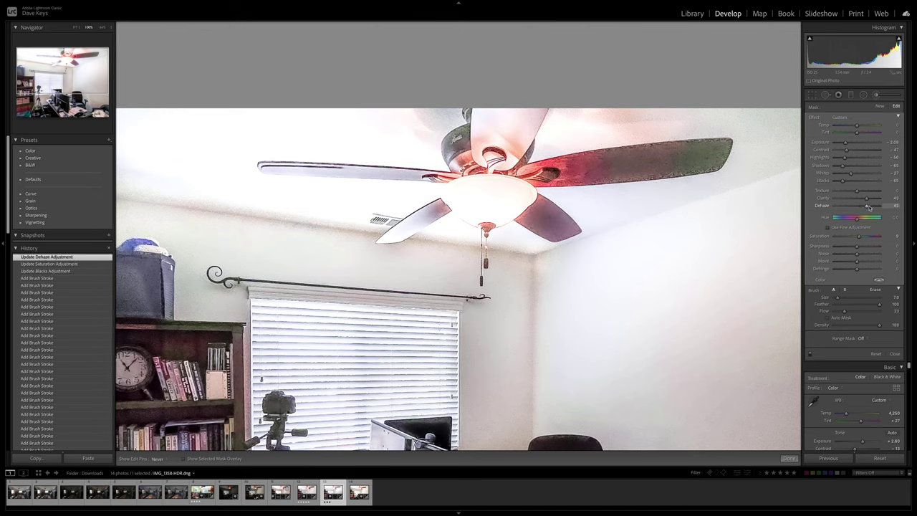
Fit the photo, paint a larger brush over the lower-left bookcase corner, and return to the Library grid
key(k)
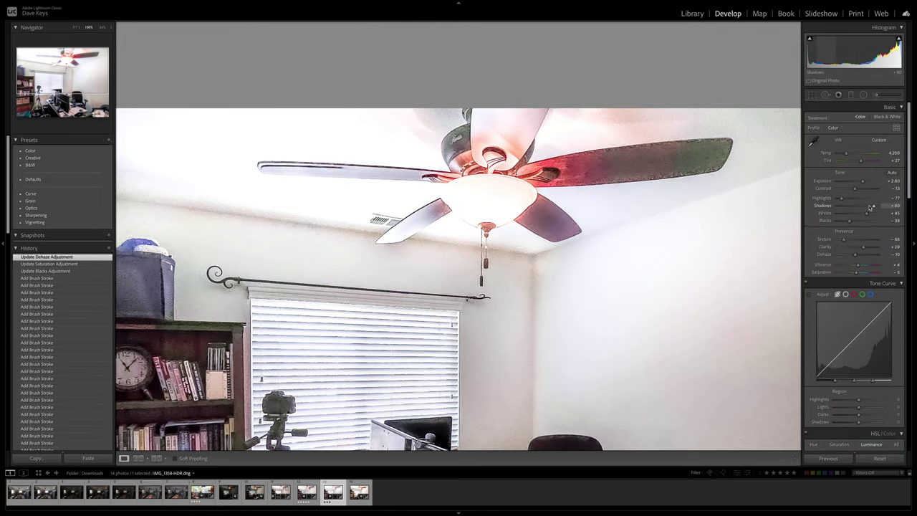
key(z)
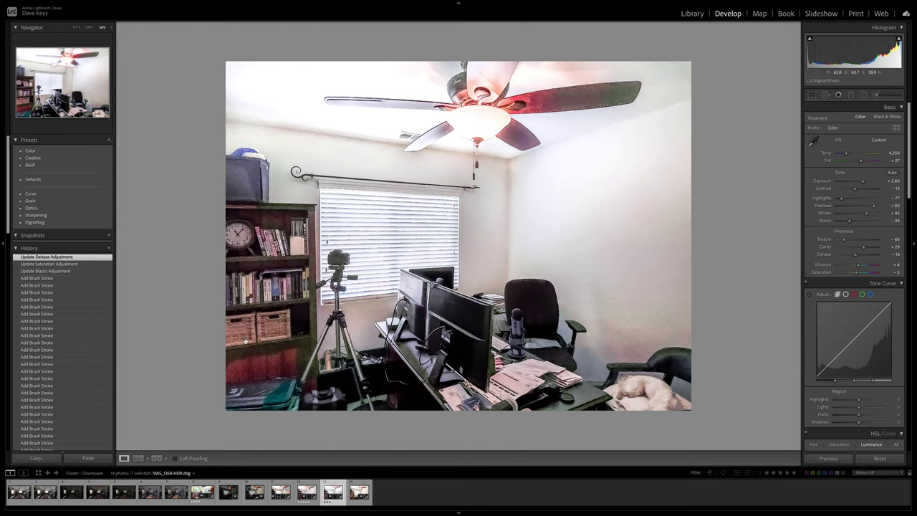
key(k)
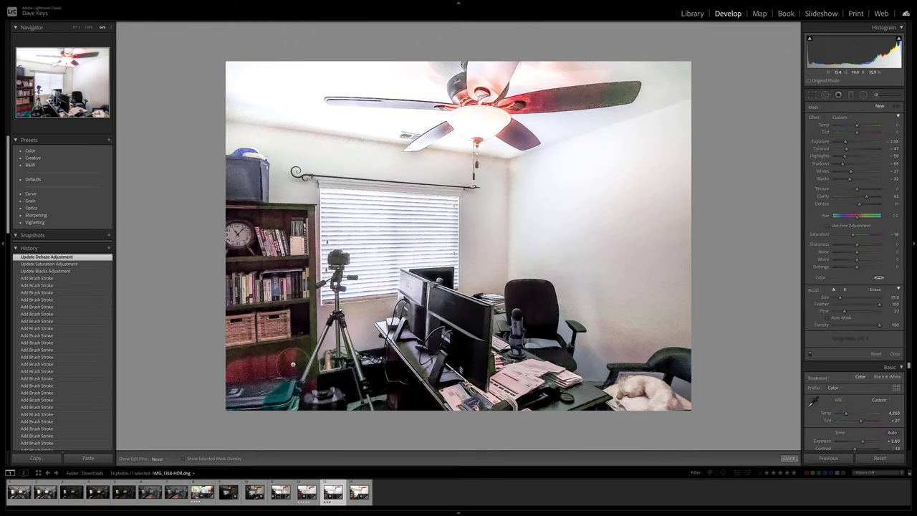
key(bracketright)
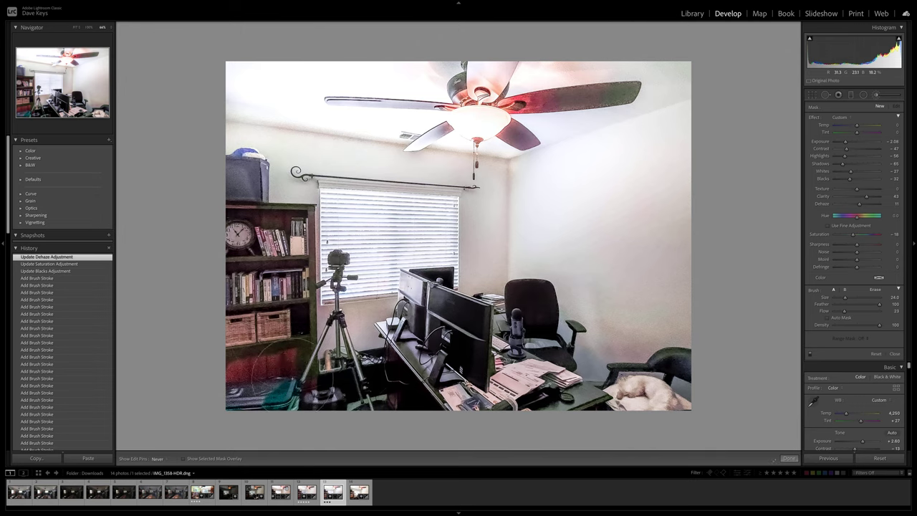
mouse_move(272, 386)
mouse_down()
mouse_move(286, 379)
mouse_move(330, 391)
mouse_move(268, 337)
mouse_move(248, 378)
mouse_up()
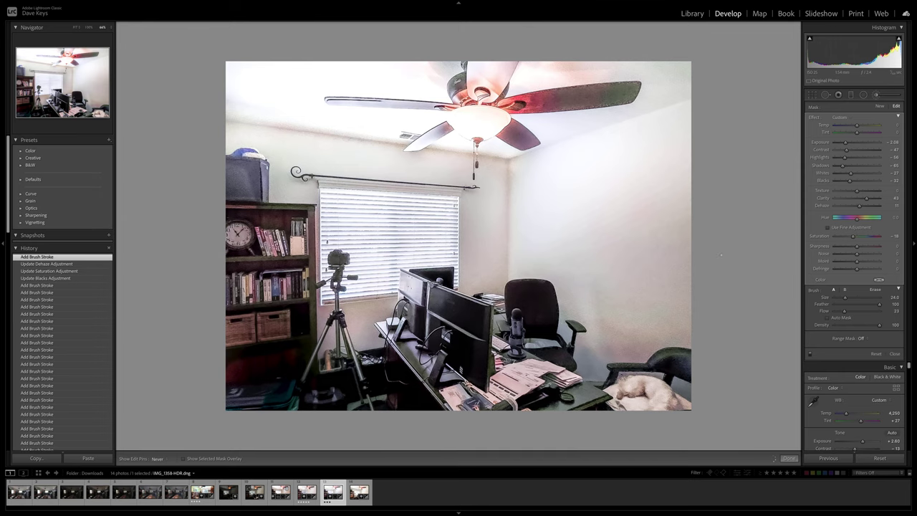
scroll(666, 365, down, 3)
click(684, 364)
scroll(729, 301, down, 2)
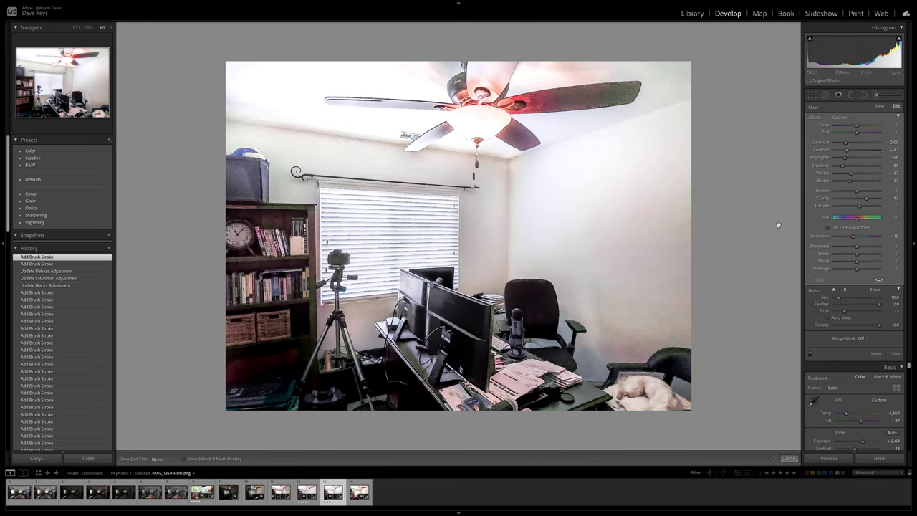
key(g)
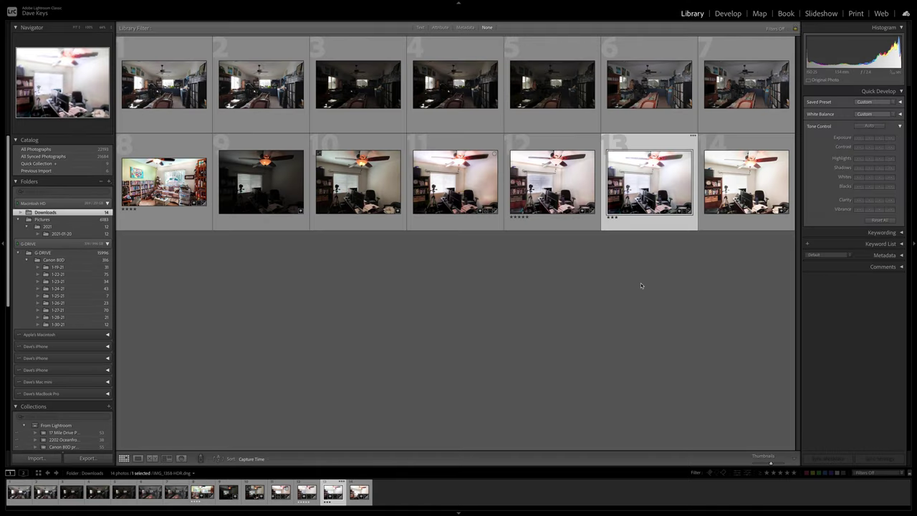
View original photos 9, 10 and 14 enlarged in turn, then show HDR photo 13 large
key(e)
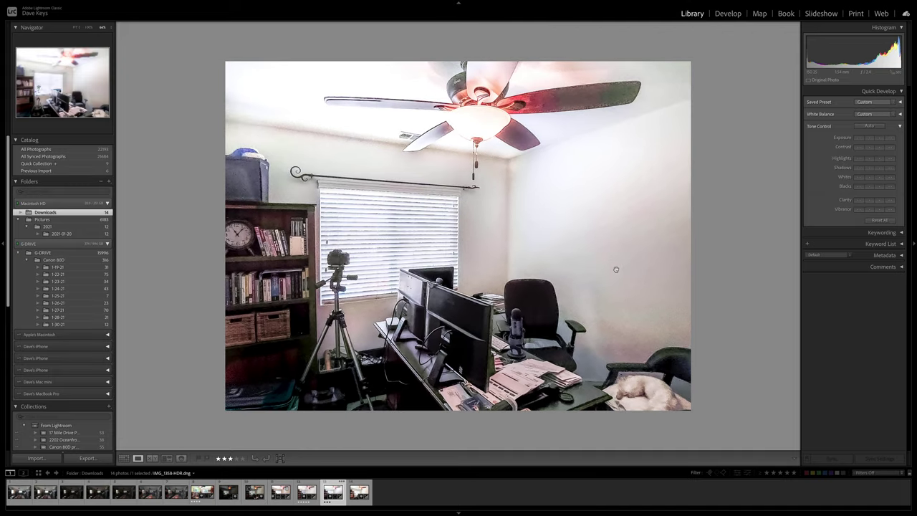
key(g)
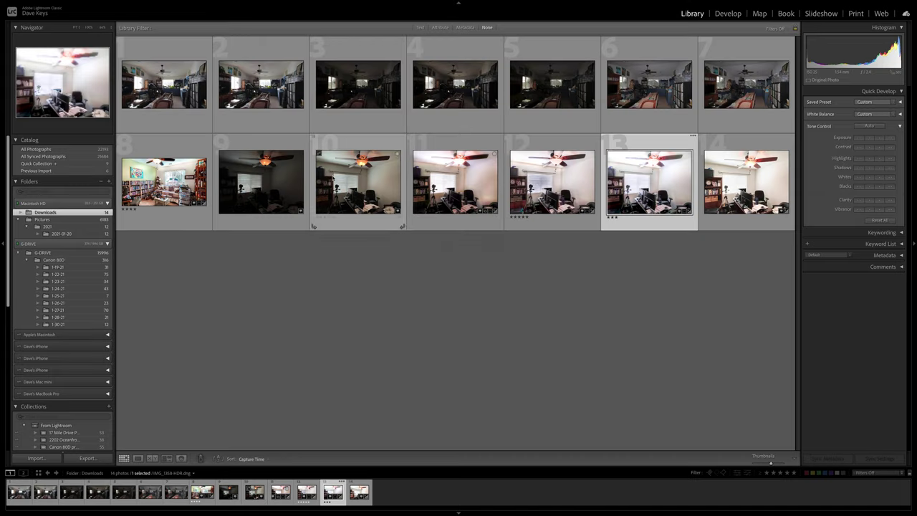
click(295, 184)
key(e)
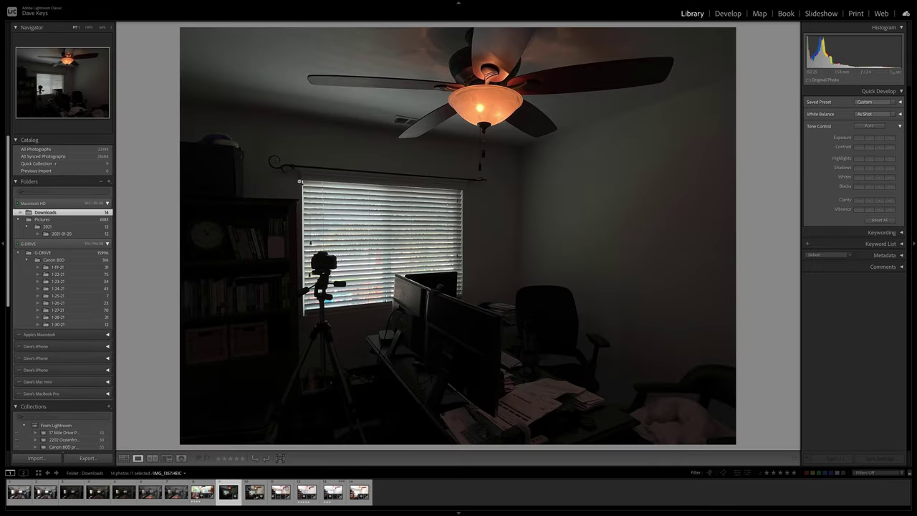
key(g)
double_click(368, 171)
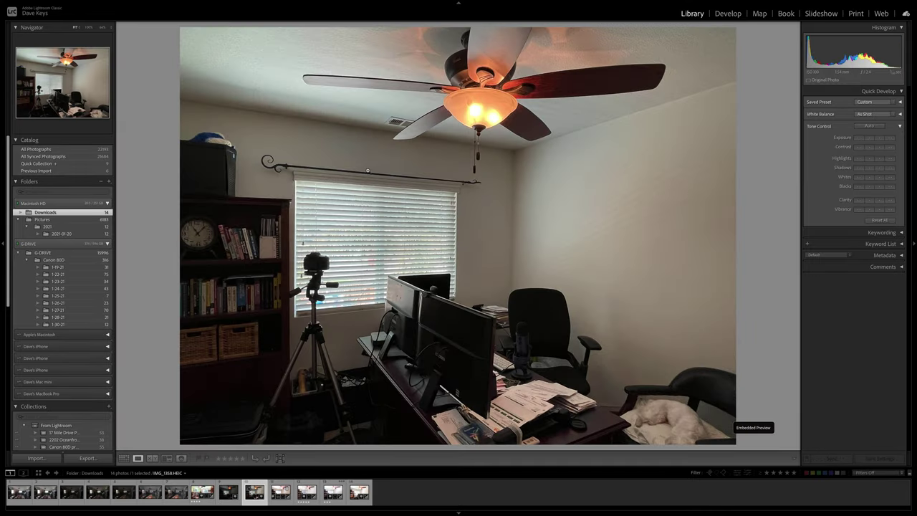
key(g)
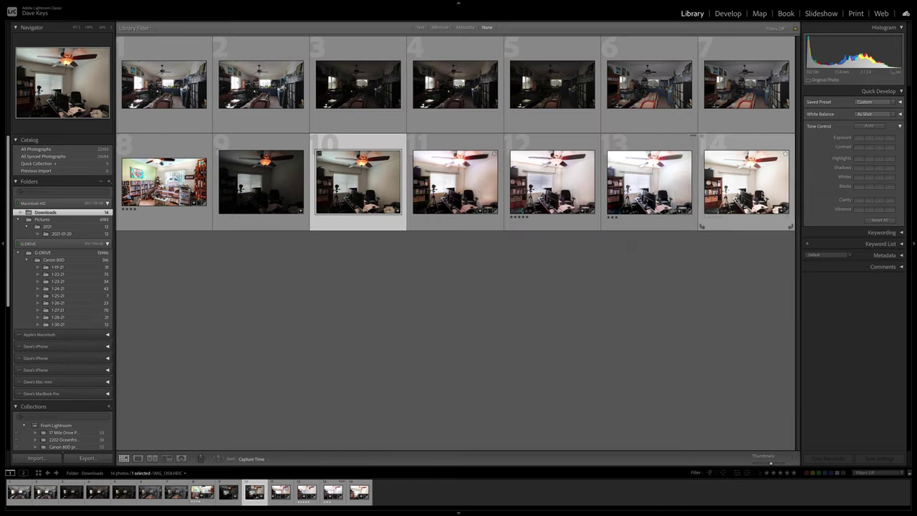
click(761, 193)
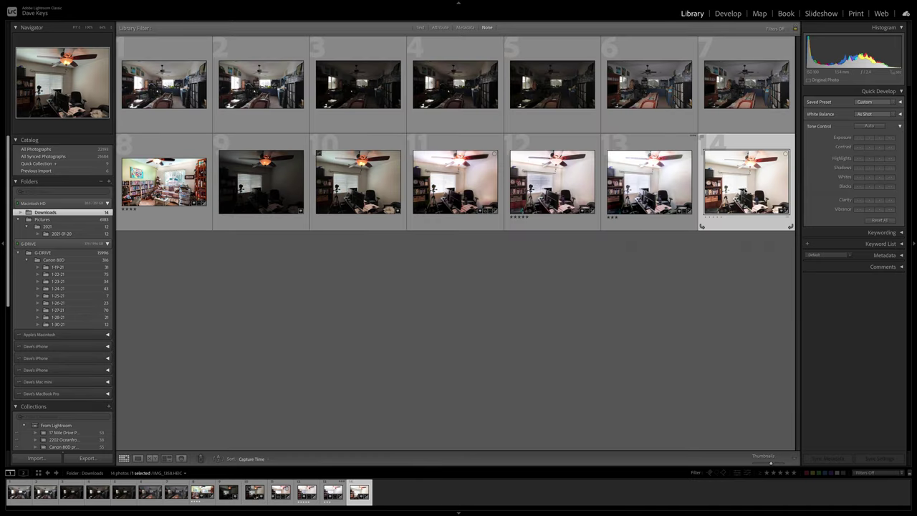
key(e)
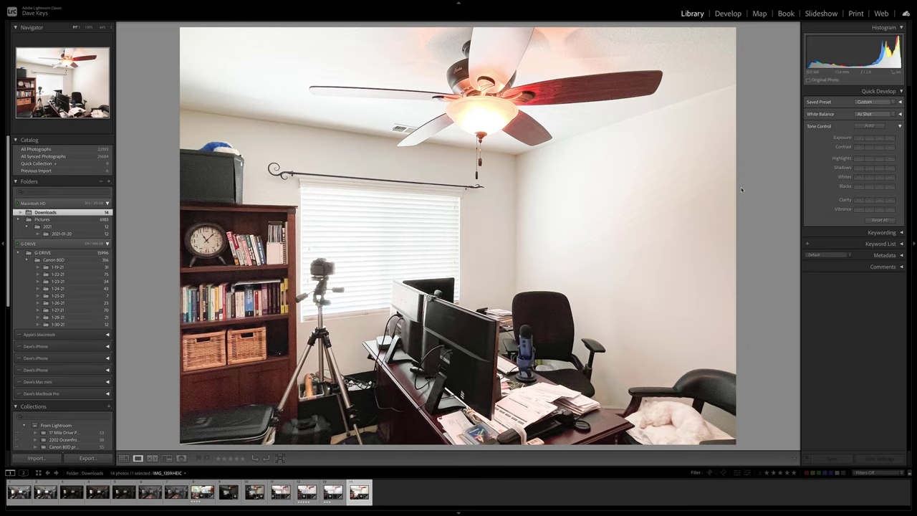
key(g)
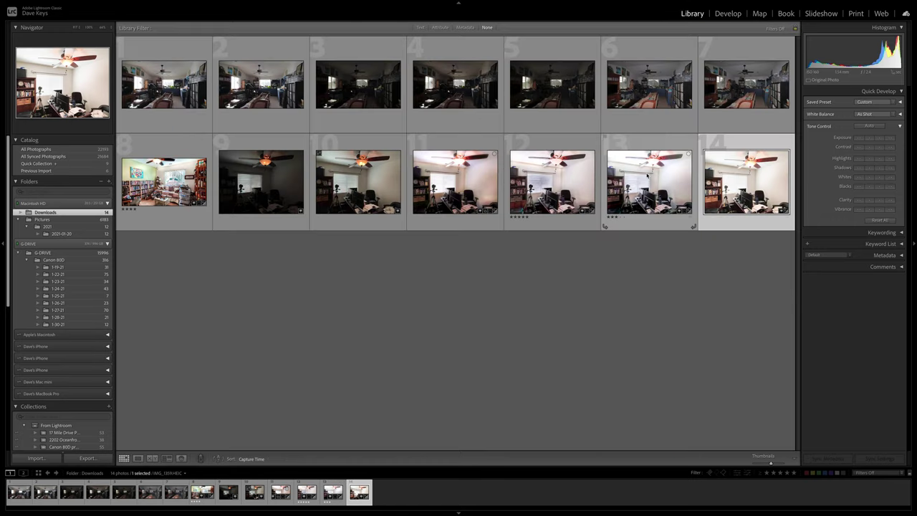
click(654, 174)
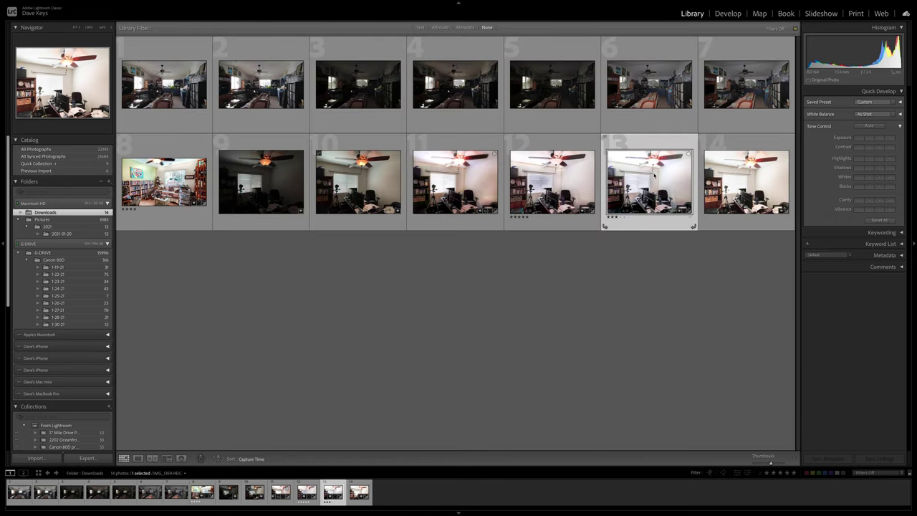
key(e)
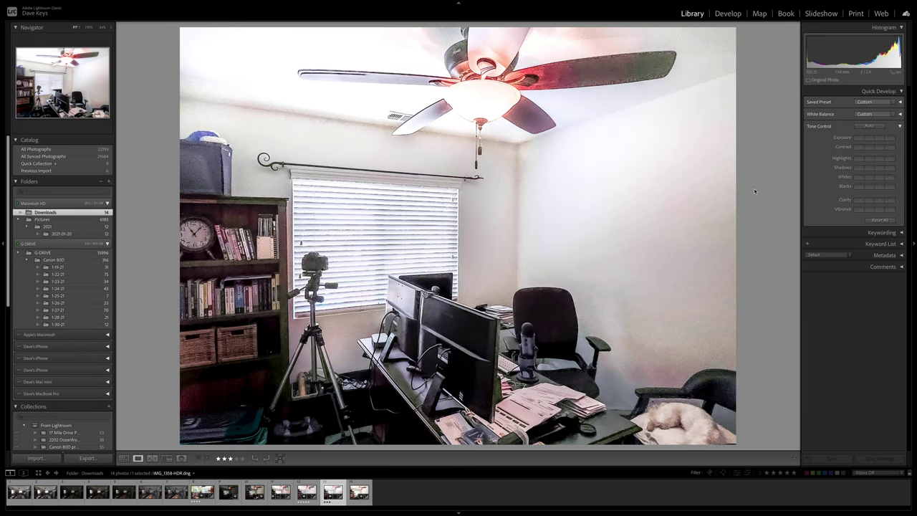
Back in Develop, paint darkening Adjustment Brush strokes across the window blinds
key(d)
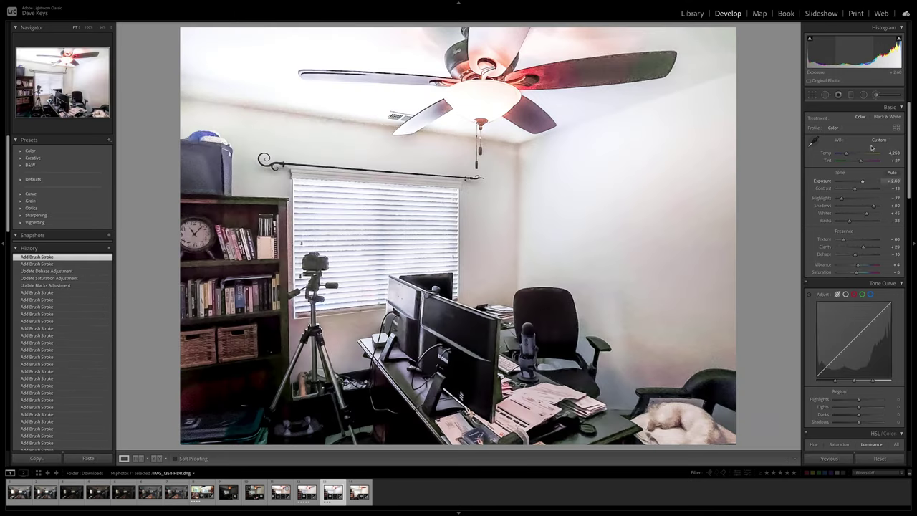
key(k)
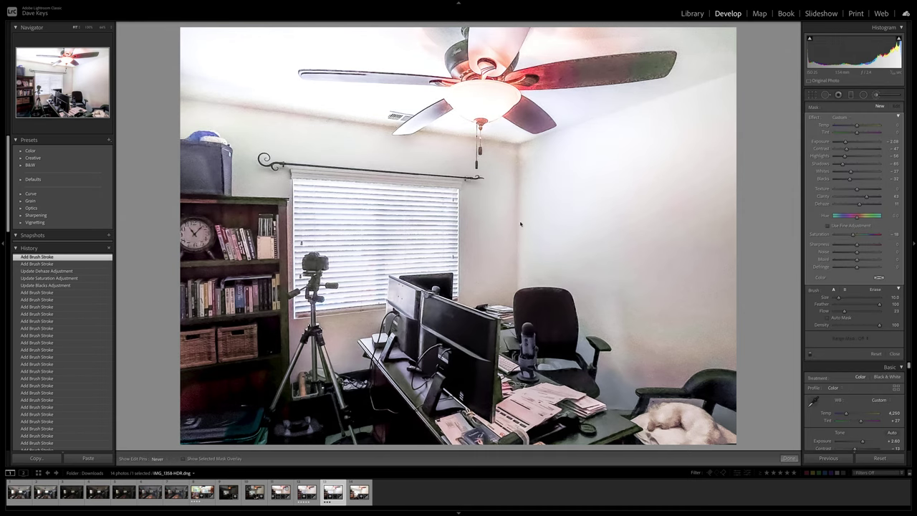
scroll(414, 236, up, 5)
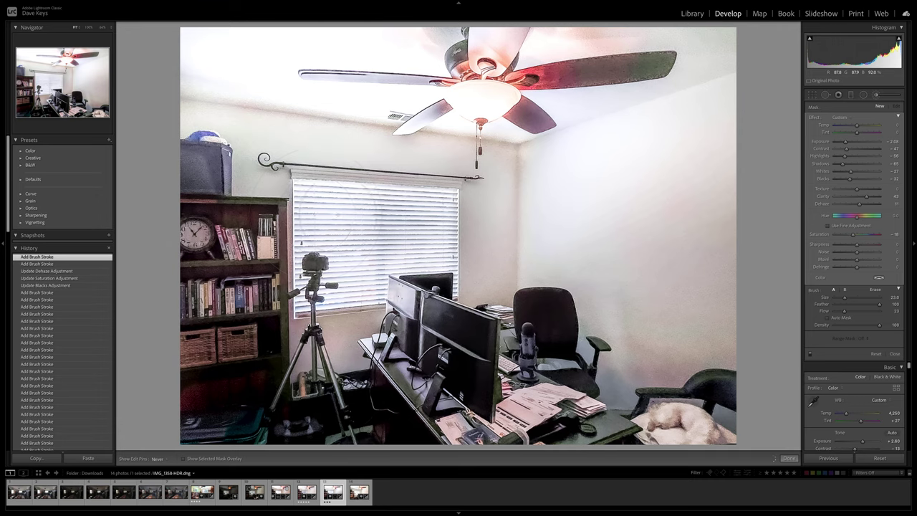
click(347, 243)
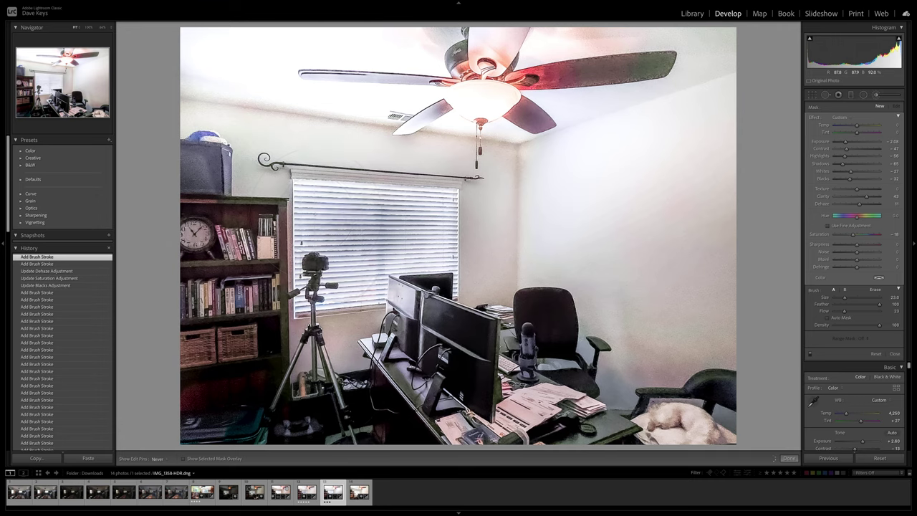
click(344, 247)
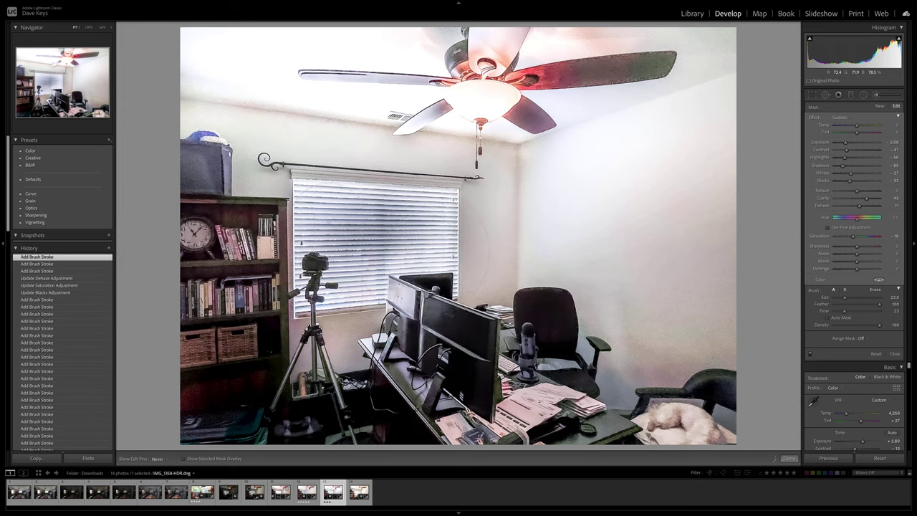
drag(427, 223, 399, 217)
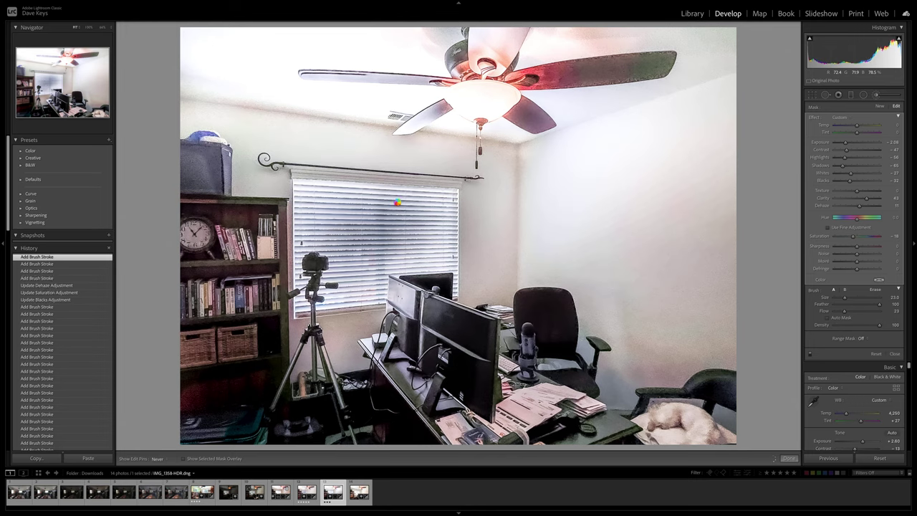
drag(398, 209, 343, 280)
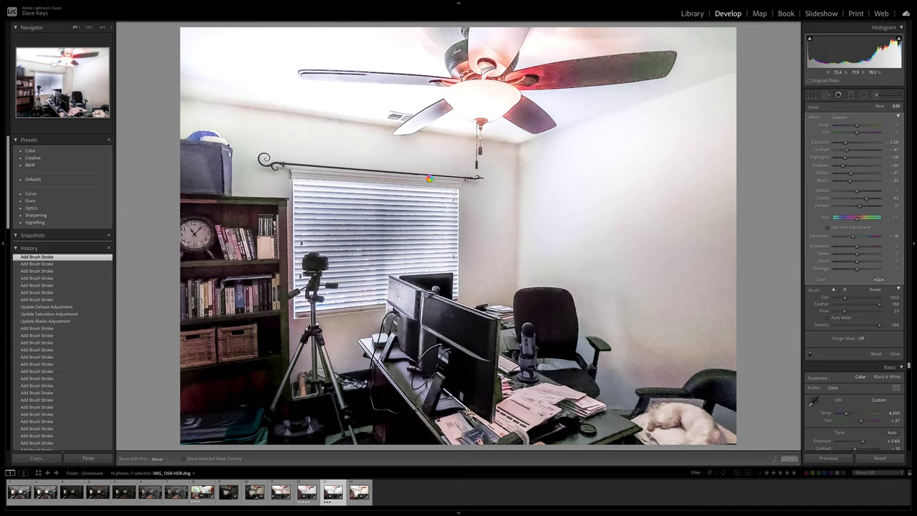
Erase mask spill near the fan pull chain and above the curtain rod, then add another mask stroke
key(alt)
scroll(434, 128, down, 4)
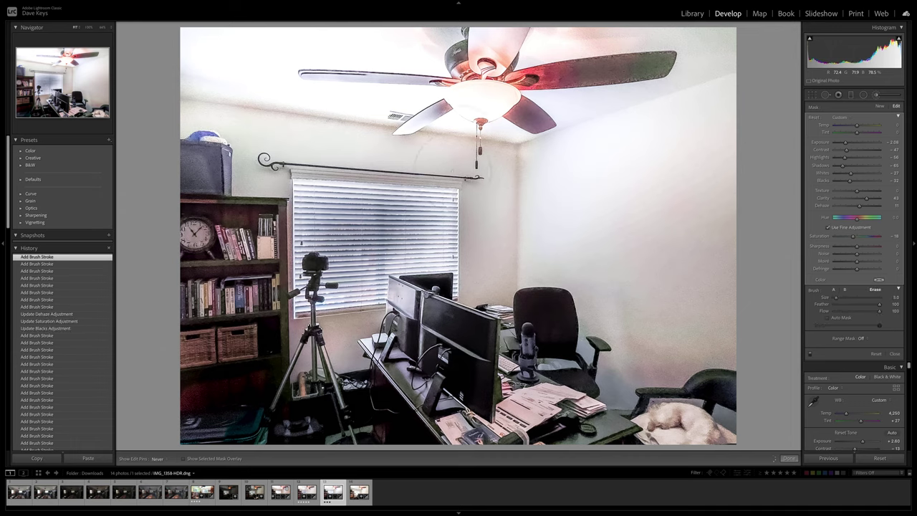
scroll(441, 167, down, 2)
click(441, 167)
key(alt)
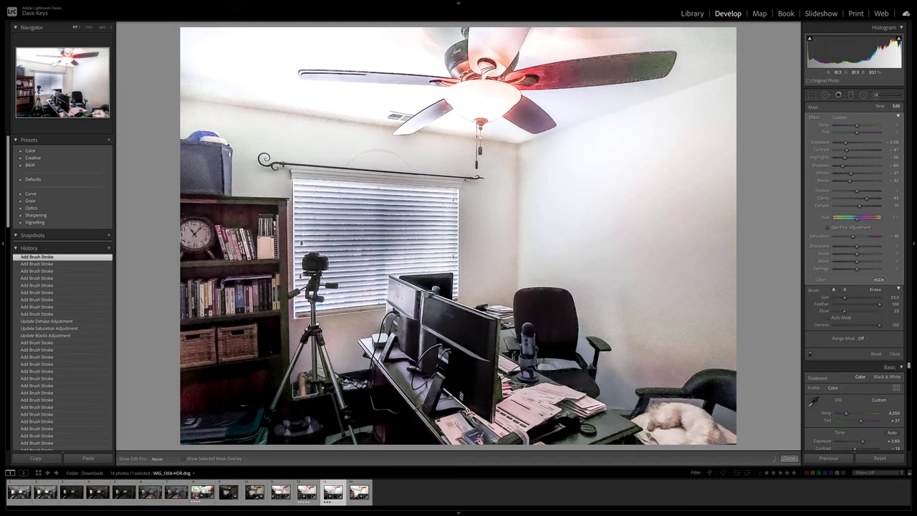
key(alt)
key(bracketright)
key(bracketright)
key(bracketright)
key(bracketright)
key(bracketright)
key(bracketright)
key(bracketright)
key(bracketright)
key(bracketright)
key(bracketright)
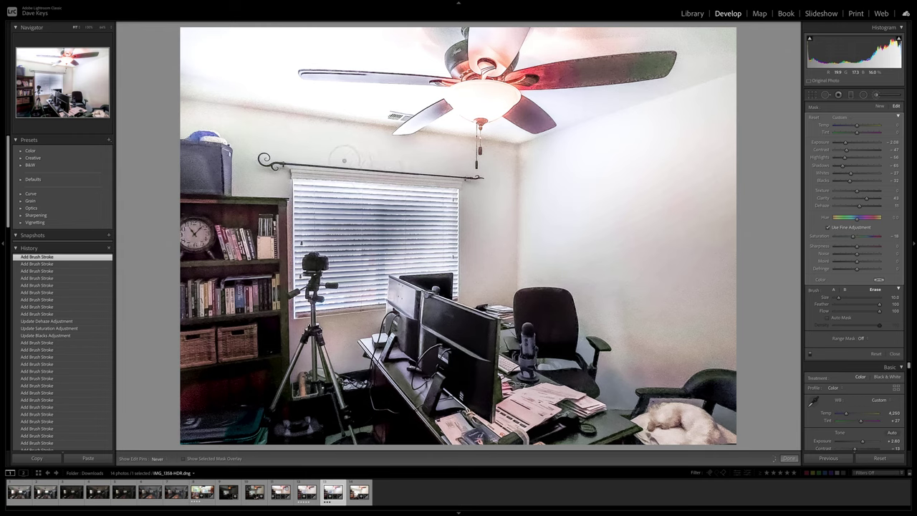
alt+click(378, 202)
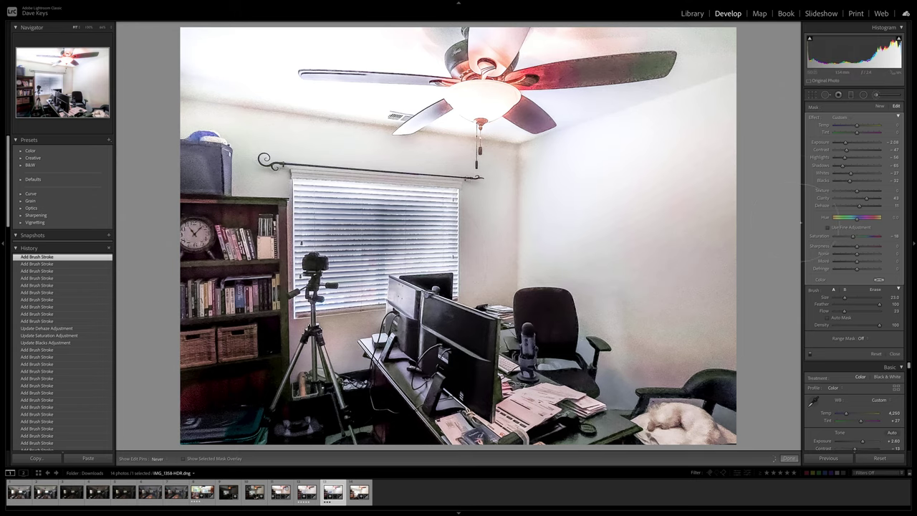
drag(801, 222, 789, 220)
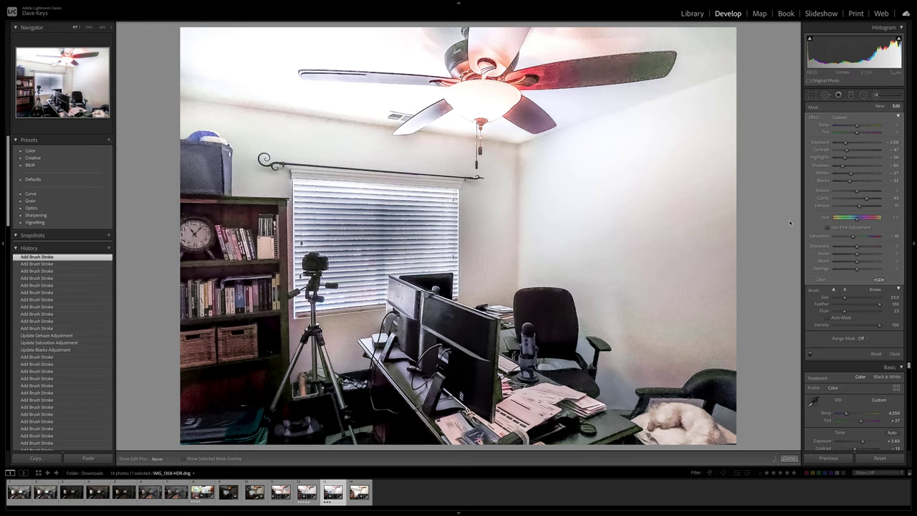
Switch to the Library grid and show IMG_1358-HDR.dng enlarged in Loupe view
key(g)
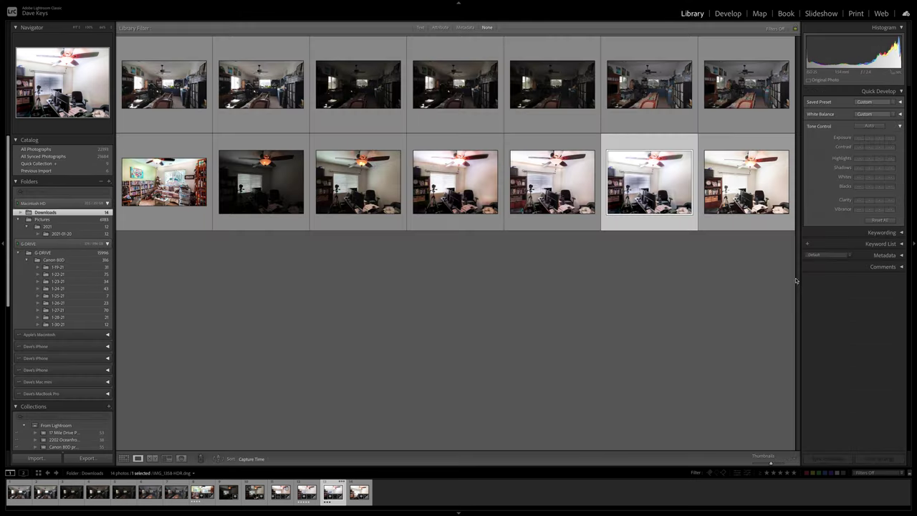
double_click(663, 222)
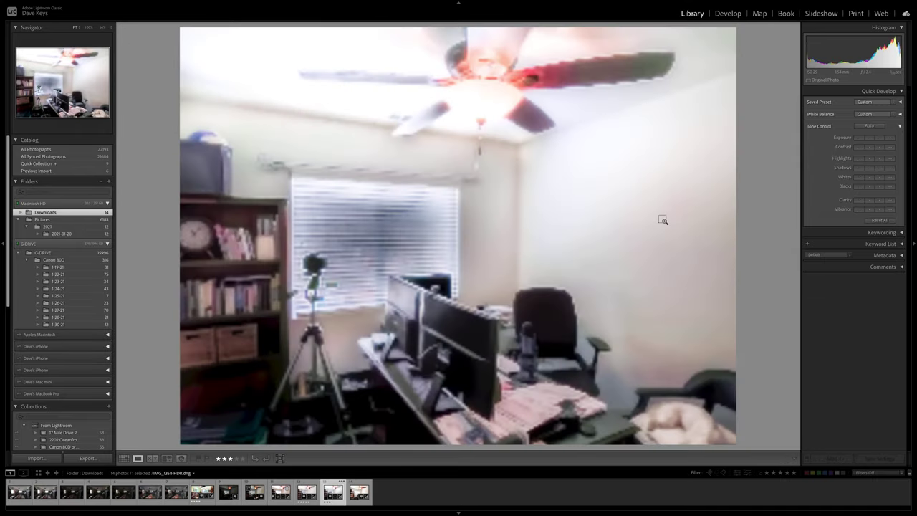